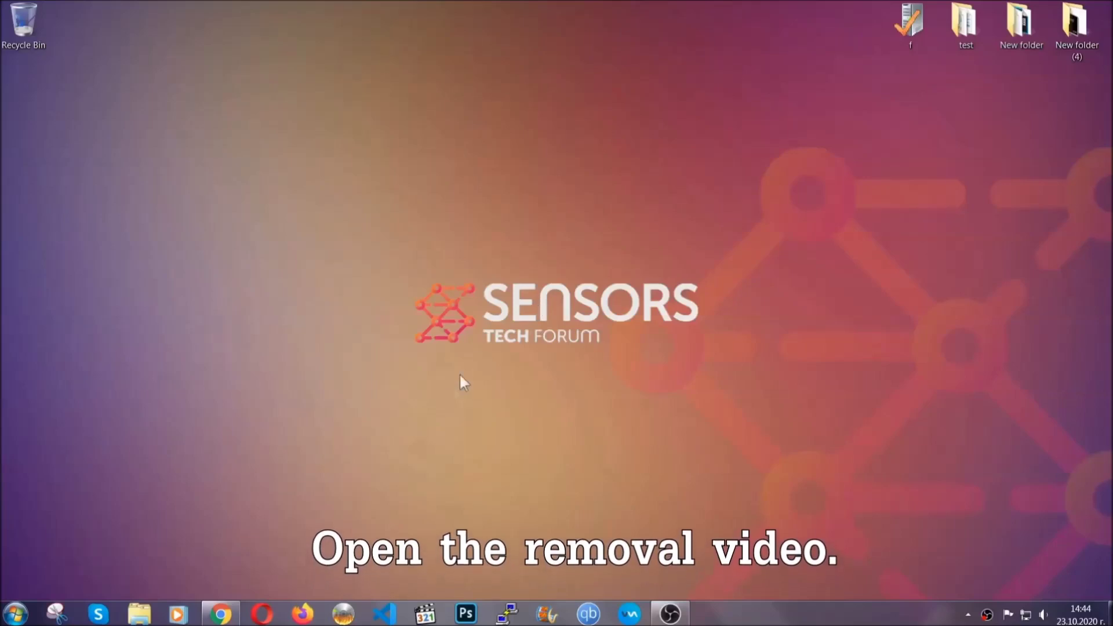
# Follow the video description's SensorsTechForum link, download SpyHunter-Installer.exe and launch it
pyautogui.click(221, 614)
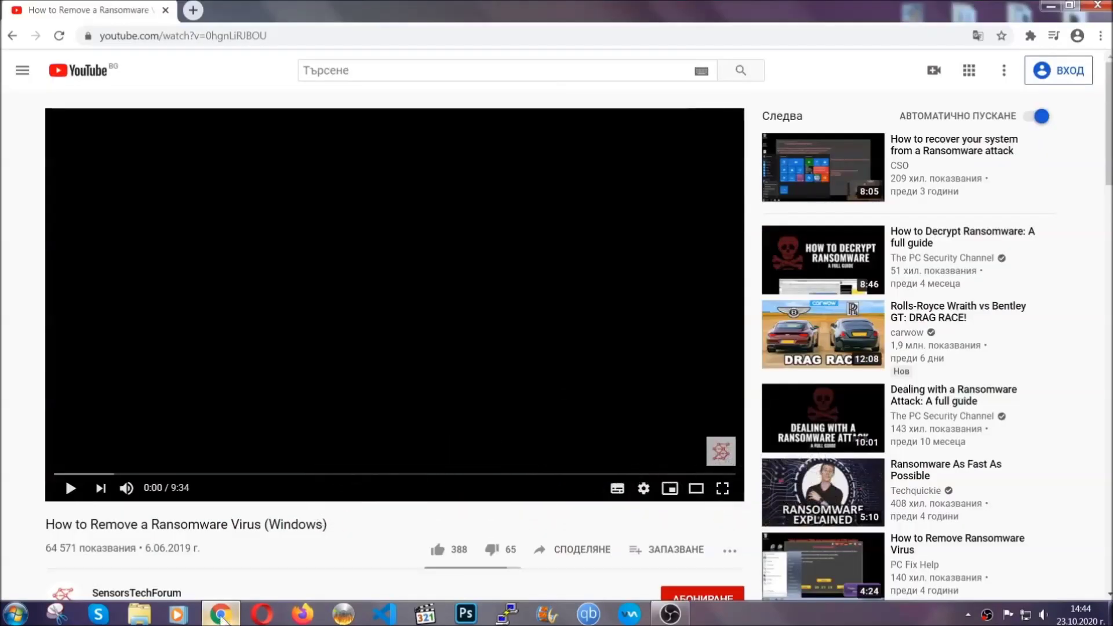
pyautogui.scroll(-4, 203, 473)
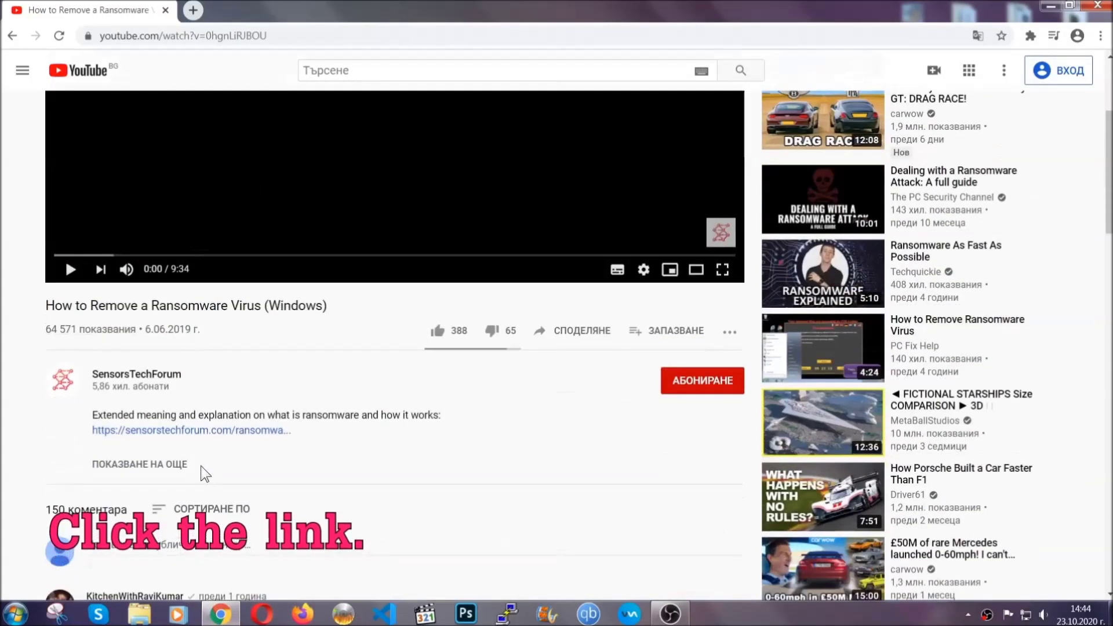
pyautogui.click(220, 433)
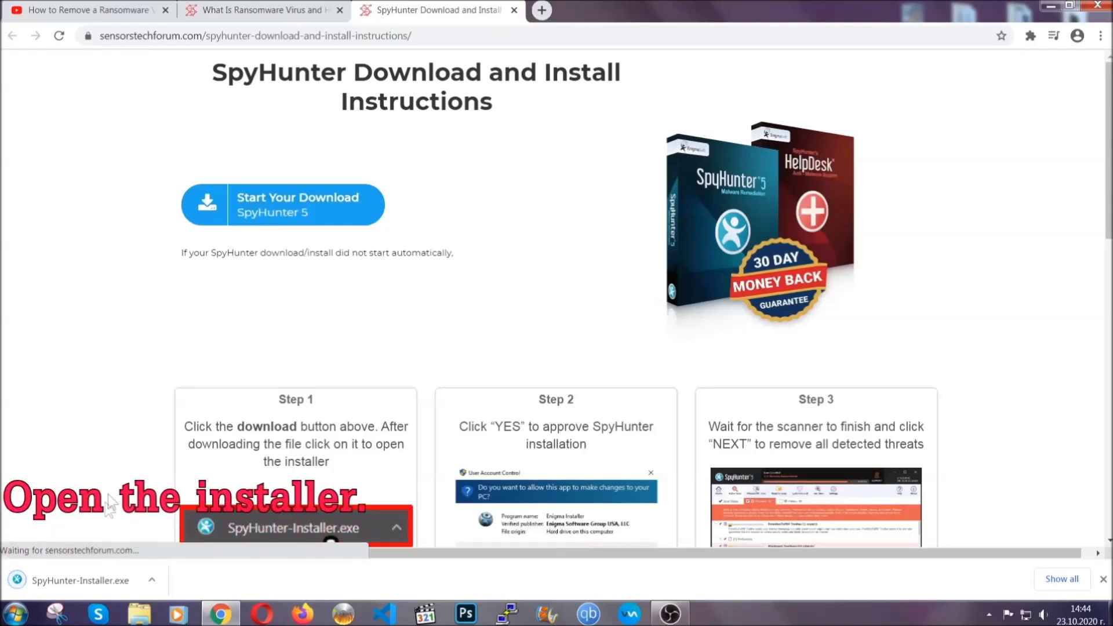
pyautogui.click(79, 579)
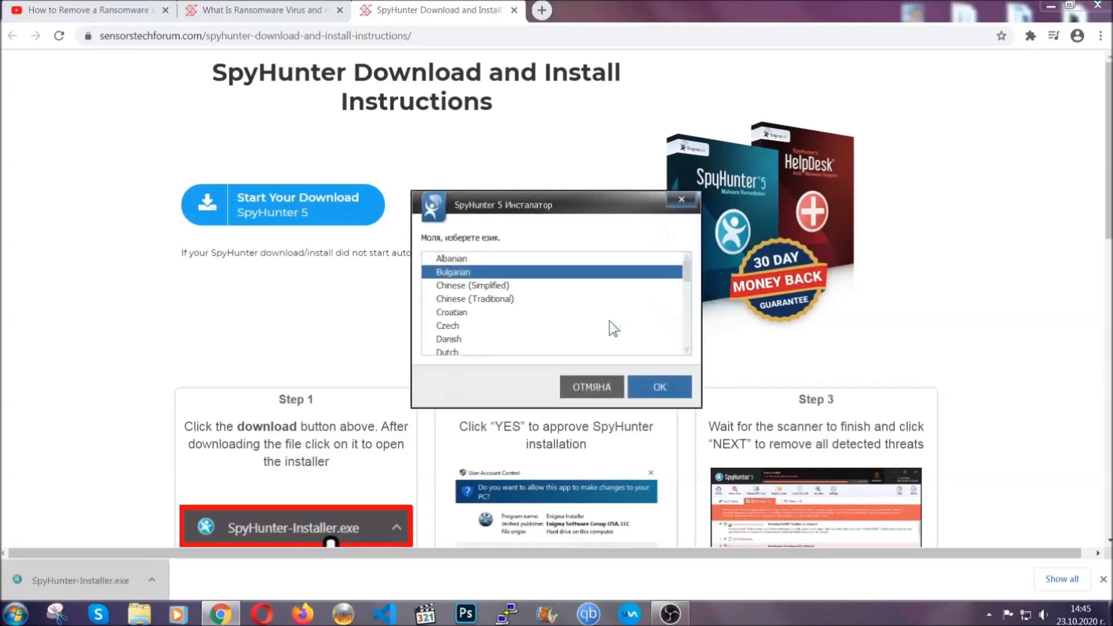
# Install SpyHunter 5 in English, accepting the EULA, and let its first scan start
pyautogui.scroll(-2, 586, 327)
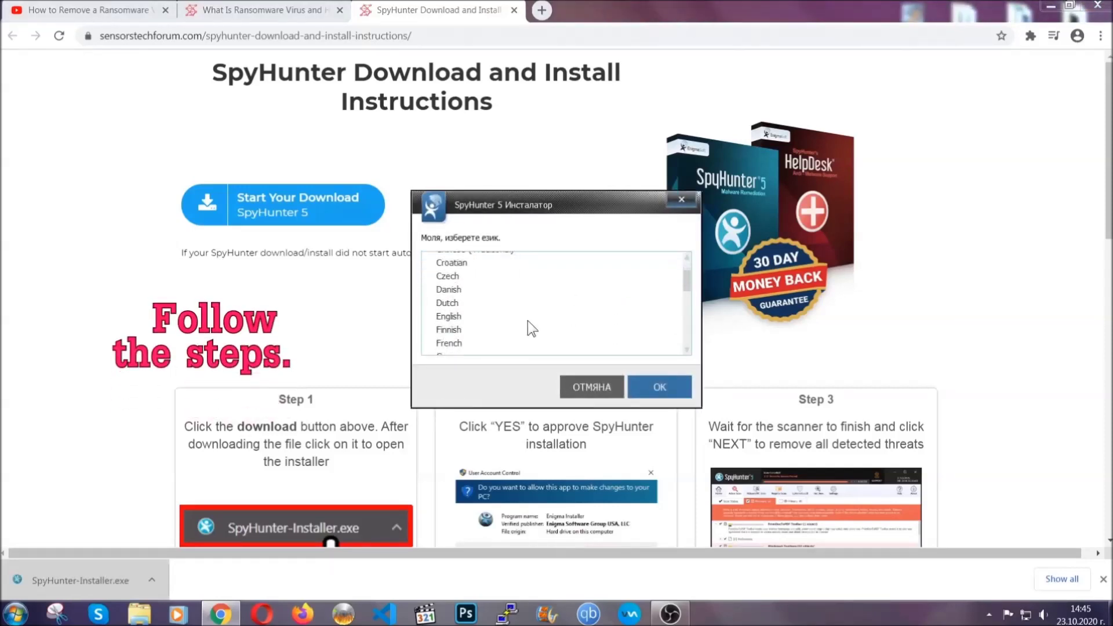
pyautogui.click(524, 317)
pyautogui.click(646, 386)
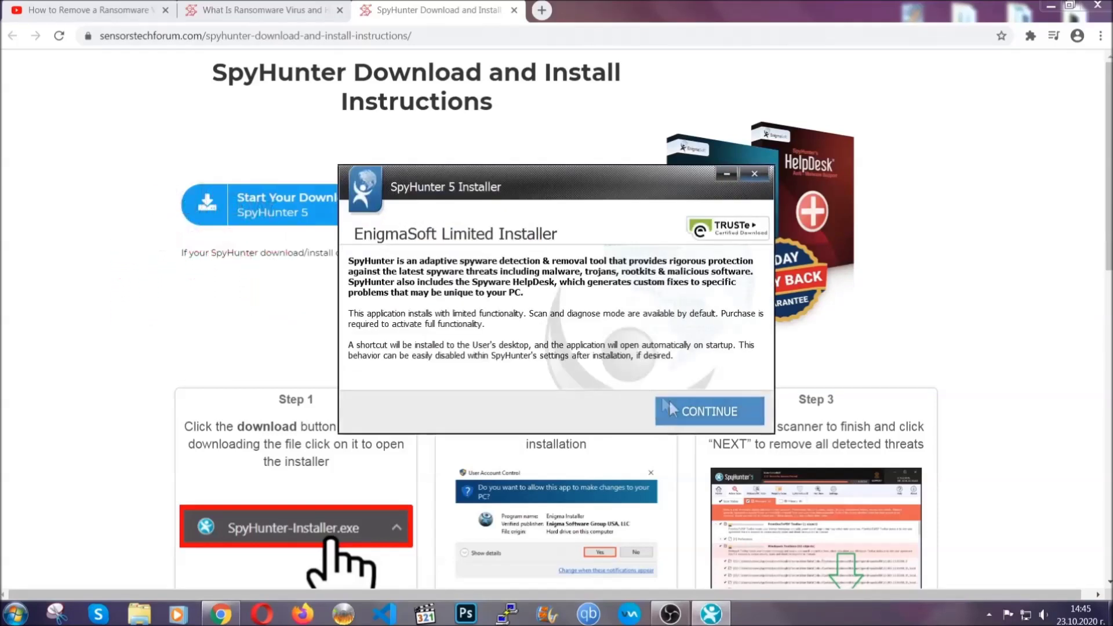
pyautogui.click(670, 406)
pyautogui.click(638, 376)
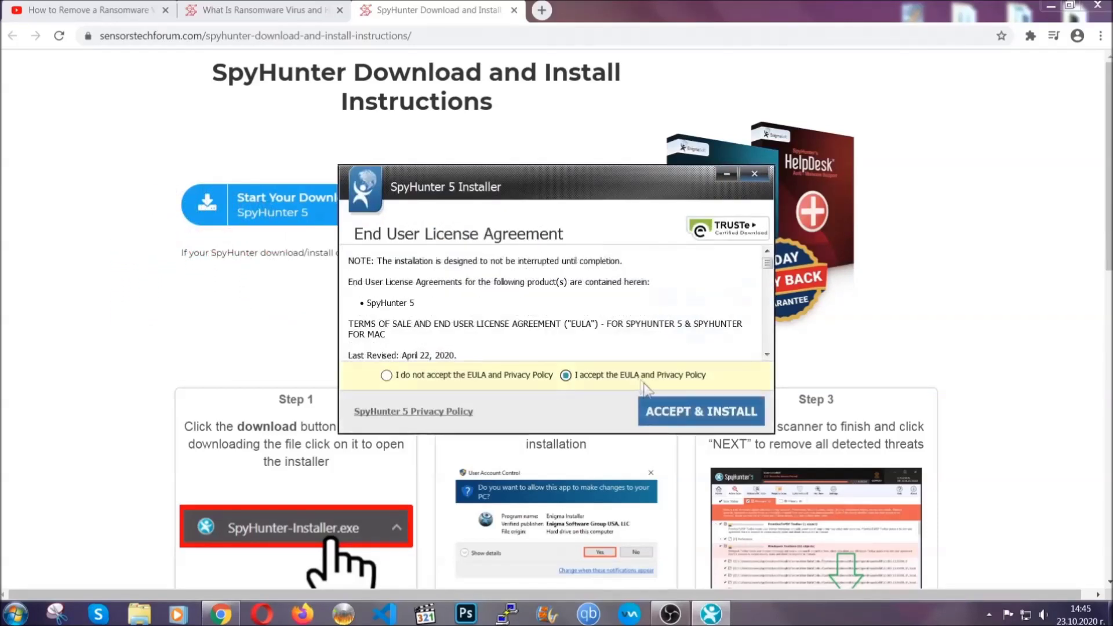
pyautogui.click(665, 412)
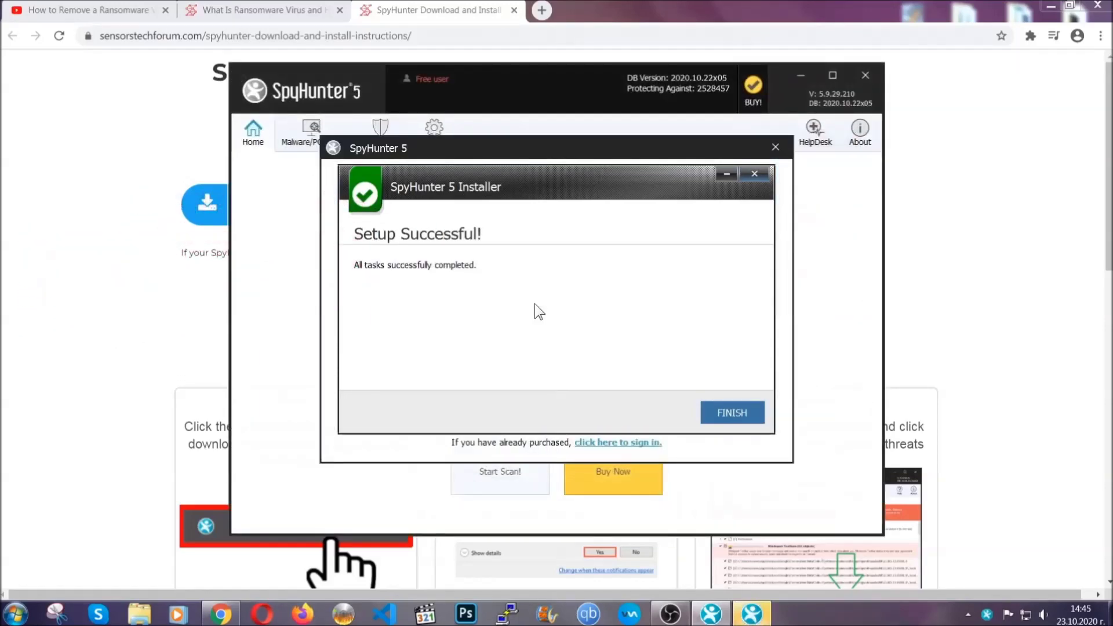
pyautogui.click(714, 417)
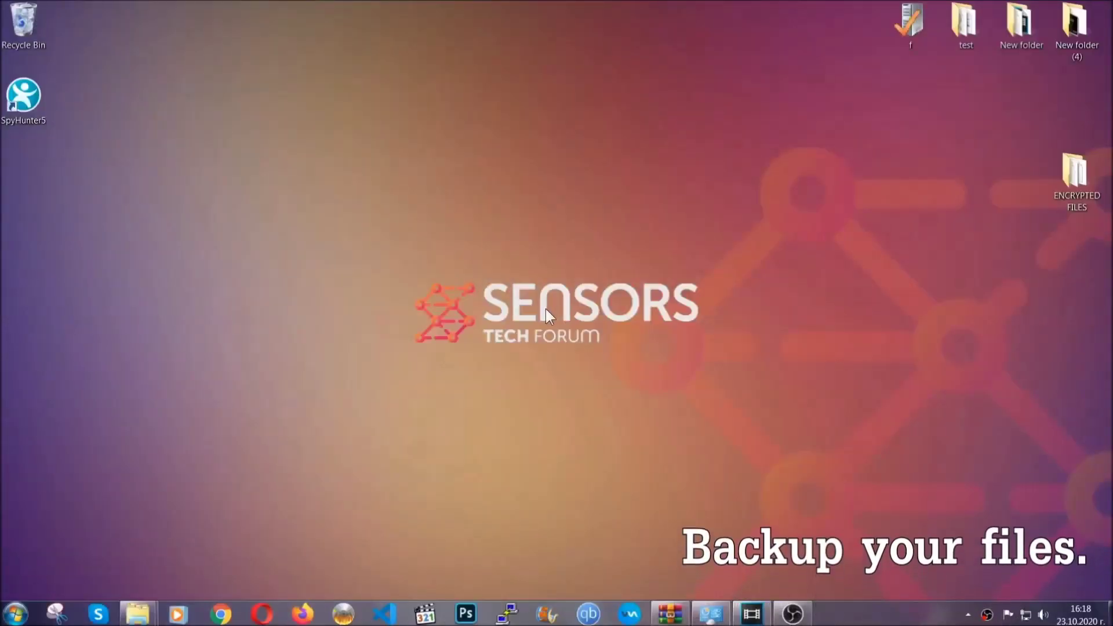
# Select and copy the six .efji files in the ENCRYPTED FILES folder
pyautogui.doubleClick(1069, 179)
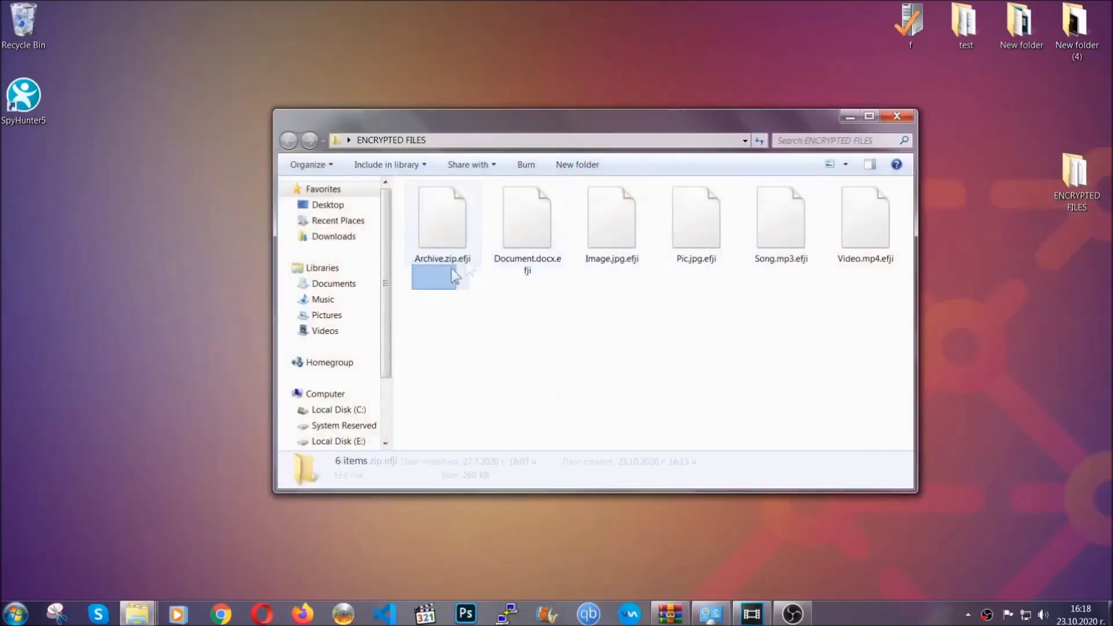
pyautogui.moveTo(451, 268); pyautogui.dragTo(871, 206)
pyautogui.rightClick(871, 206)
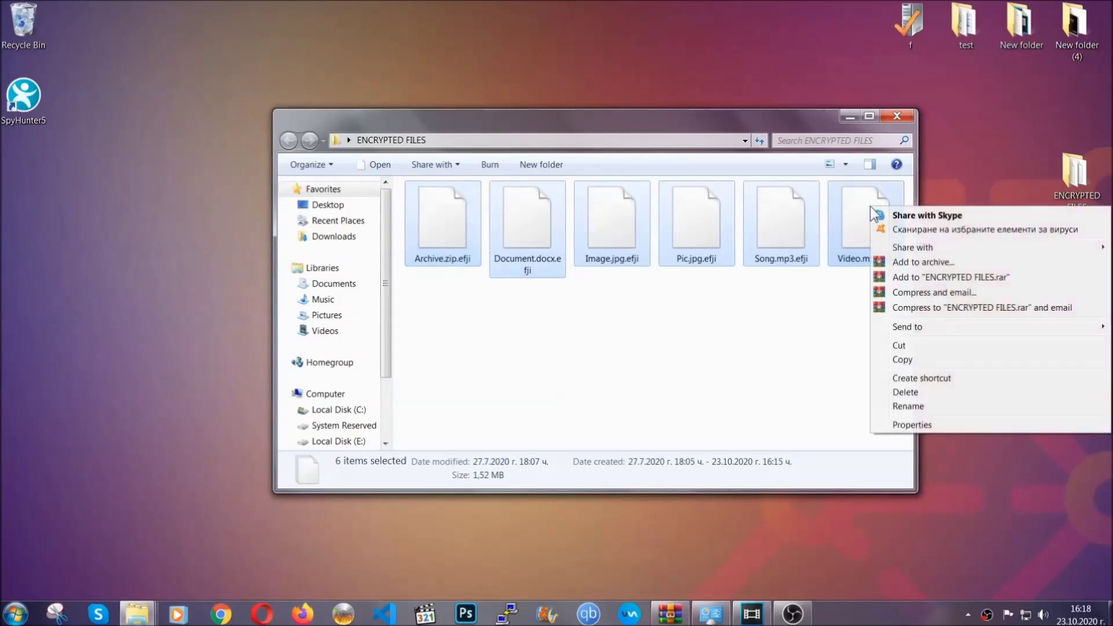
pyautogui.click(902, 360)
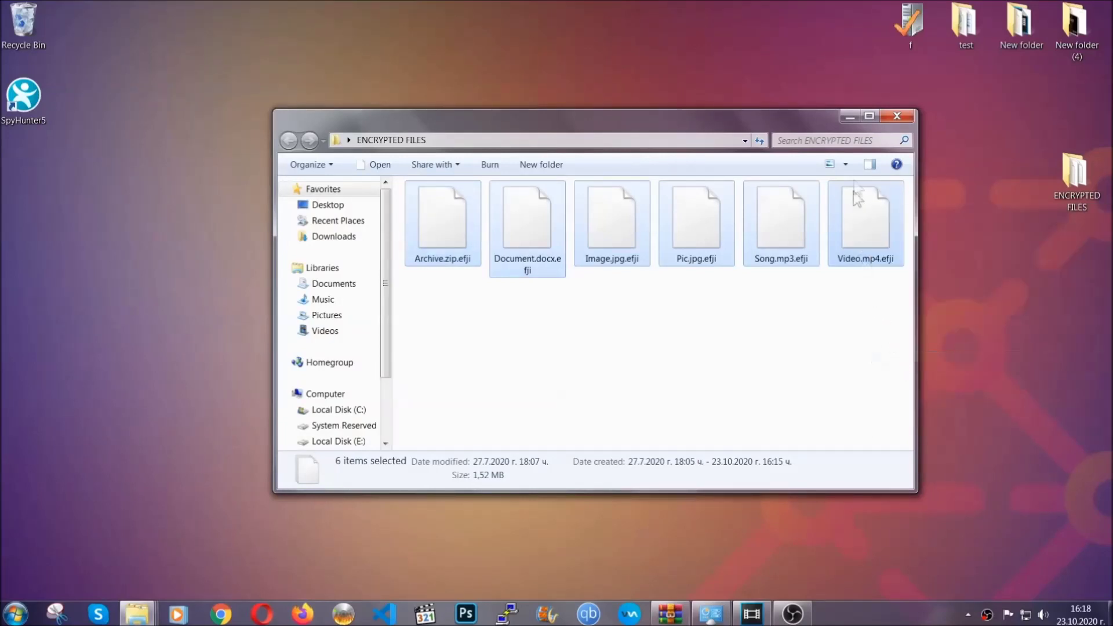
# Paste the six files onto FLASH DRIVE (H:) and close the drive window
pyautogui.click(853, 116)
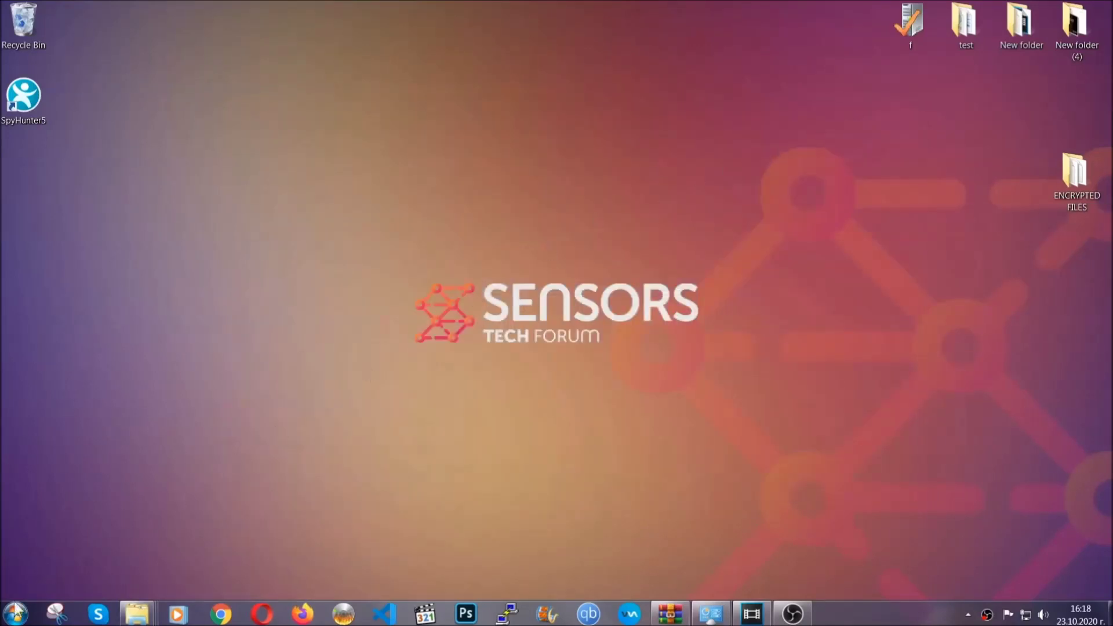
pyautogui.click(14, 613)
pyautogui.click(211, 436)
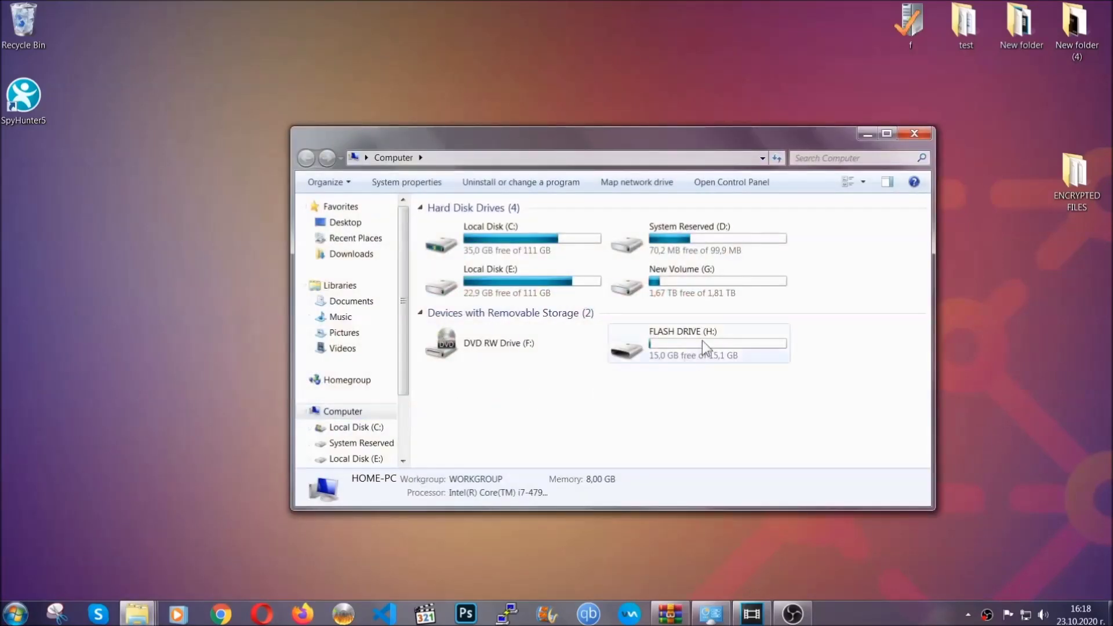
pyautogui.doubleClick(702, 340)
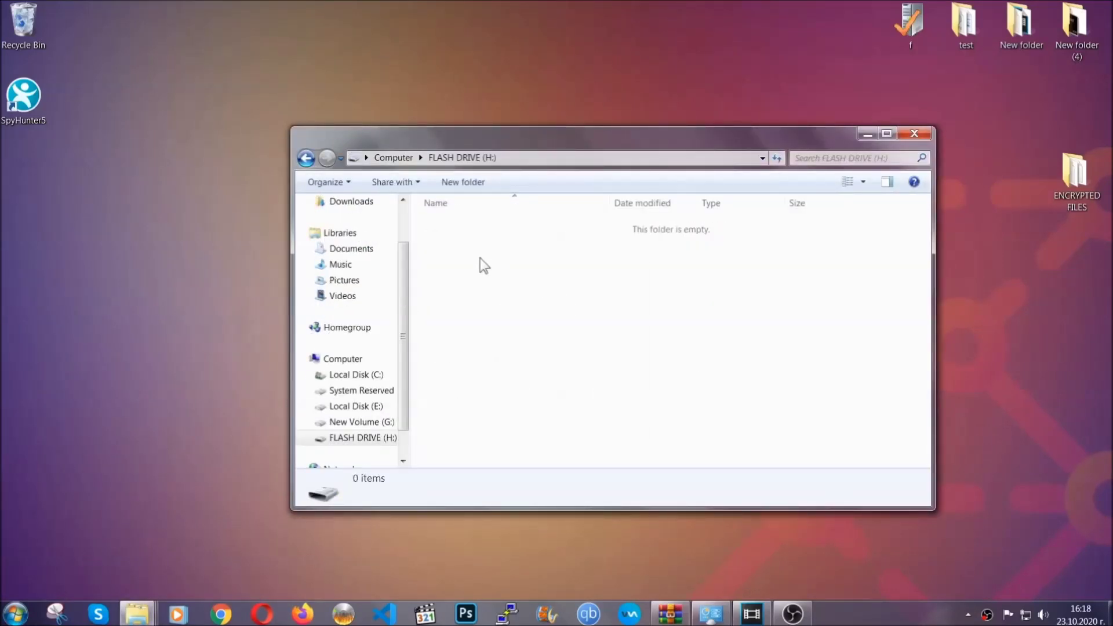
pyautogui.rightClick(480, 259)
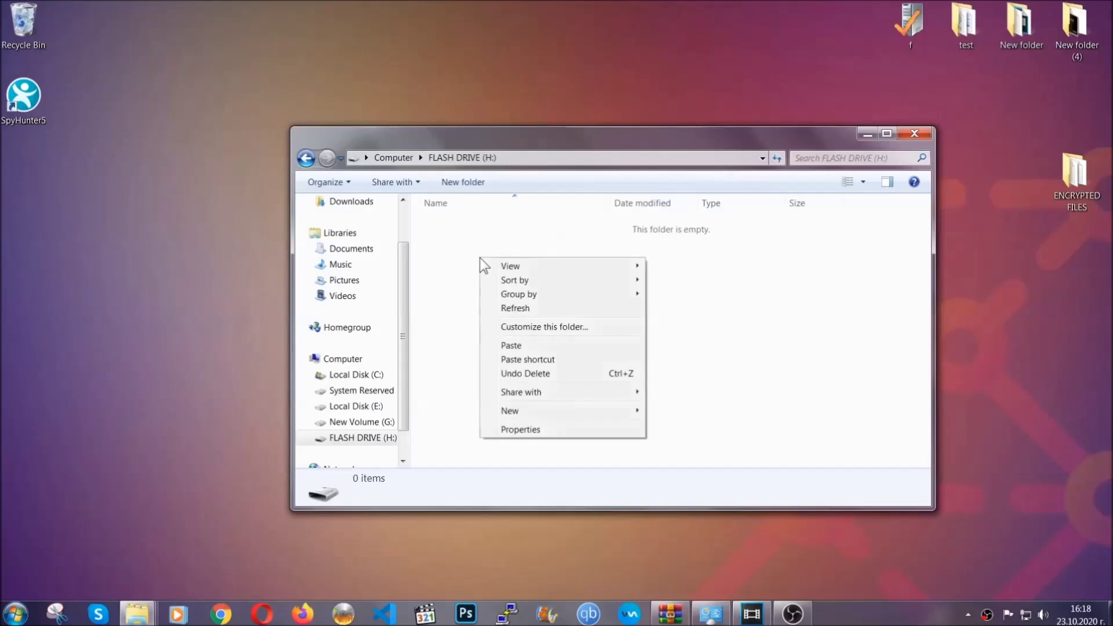
pyautogui.click(507, 347)
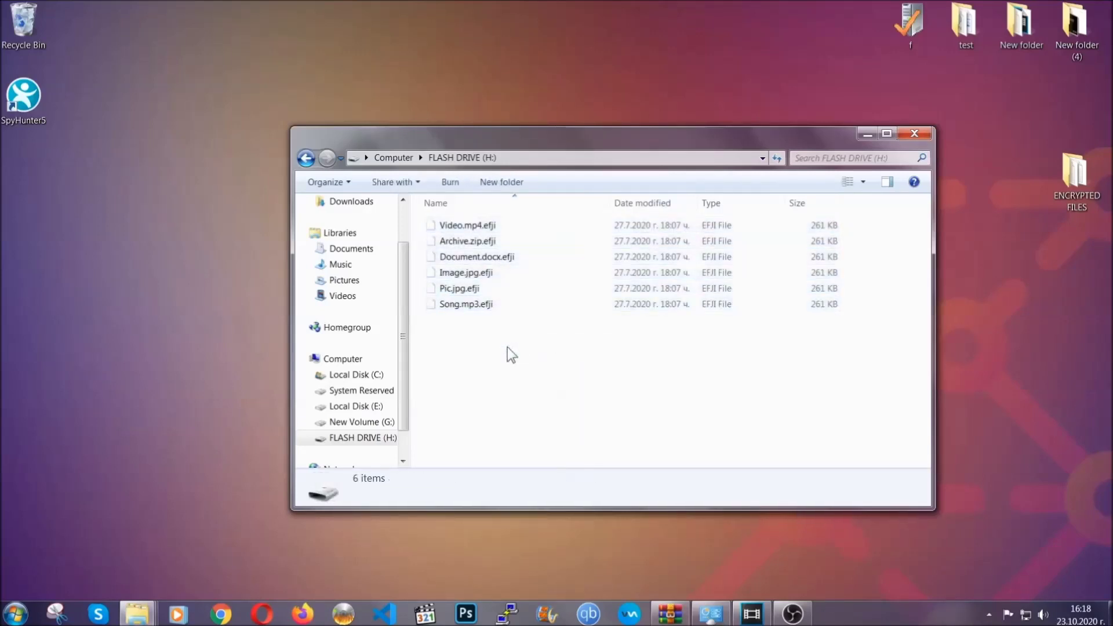
pyautogui.click(915, 134)
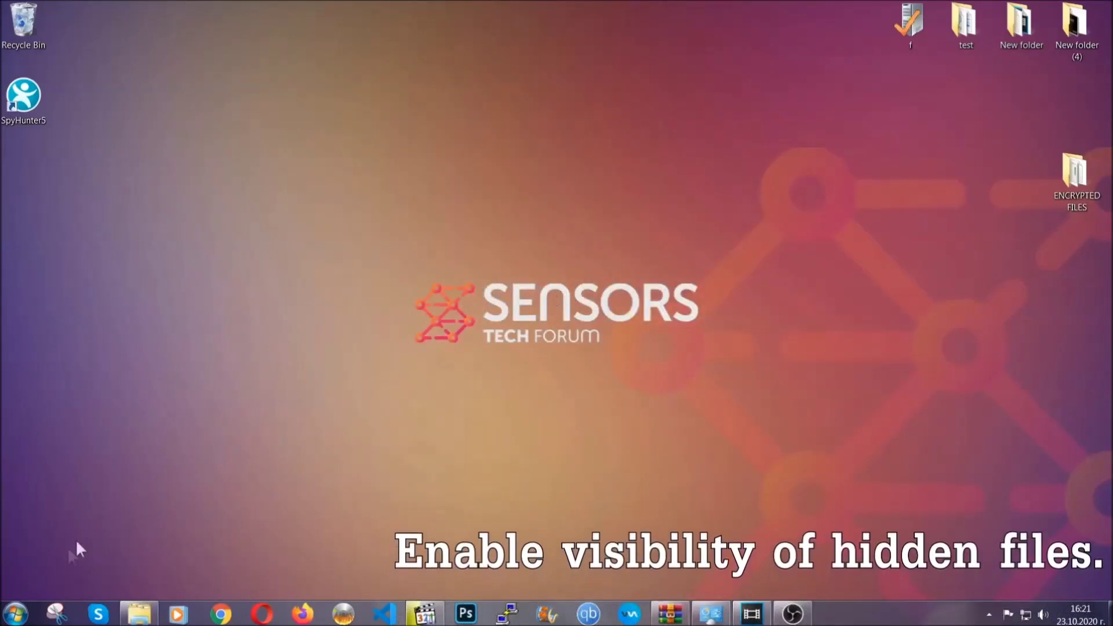
# Find 'hidden files and folders' in Start search and enable showing hidden files, folders and drives
pyautogui.click(16, 614)
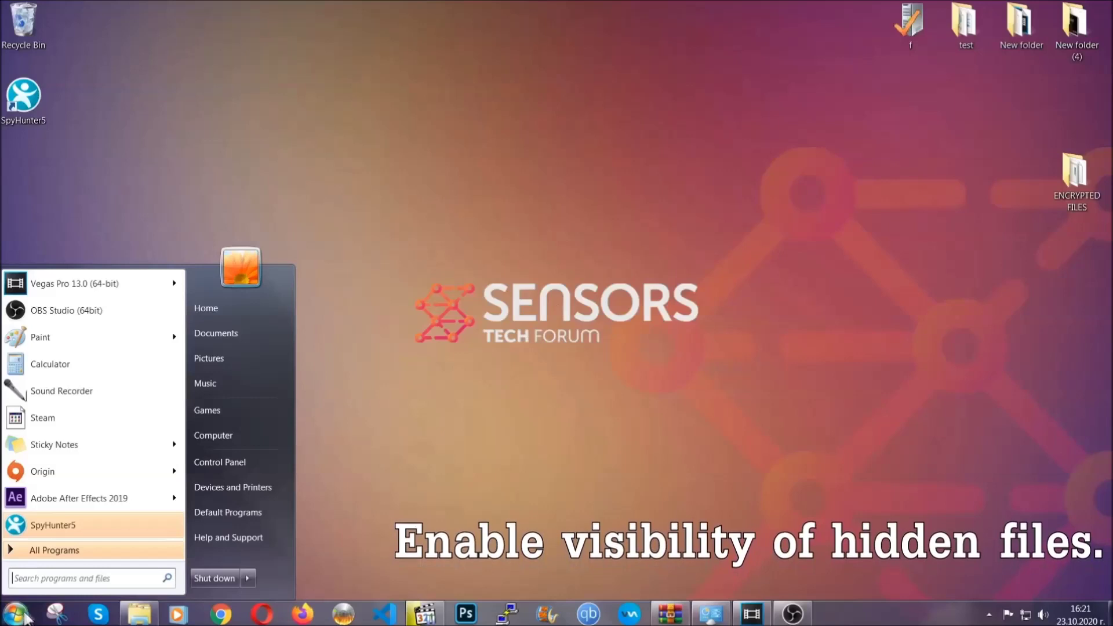
pyautogui.click(48, 573)
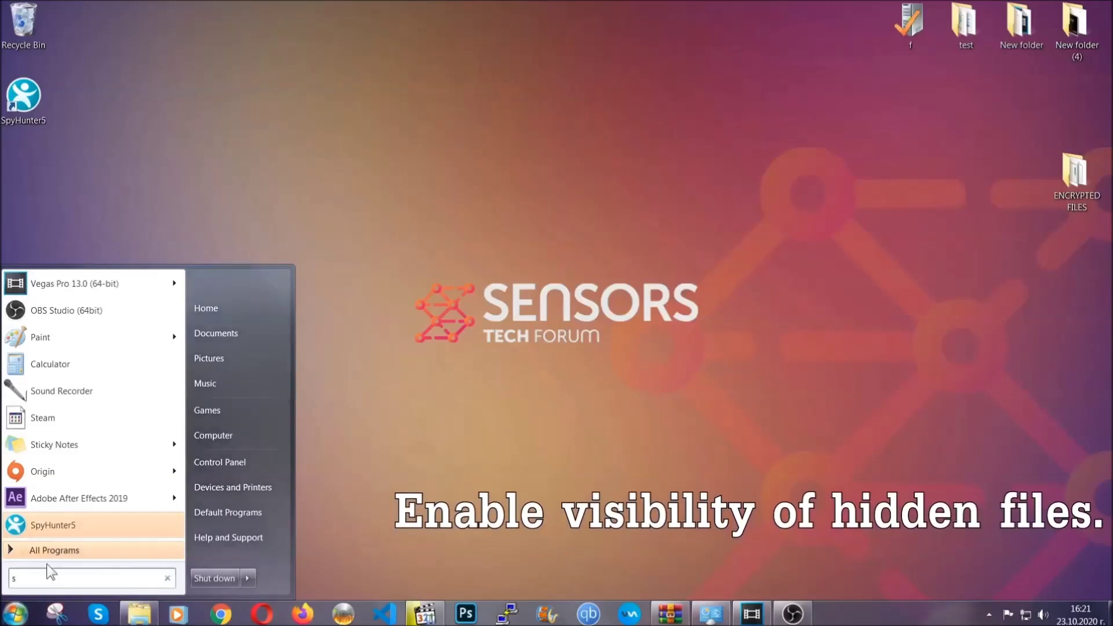
pyautogui.write('showh')
pyautogui.press('BackSpace')
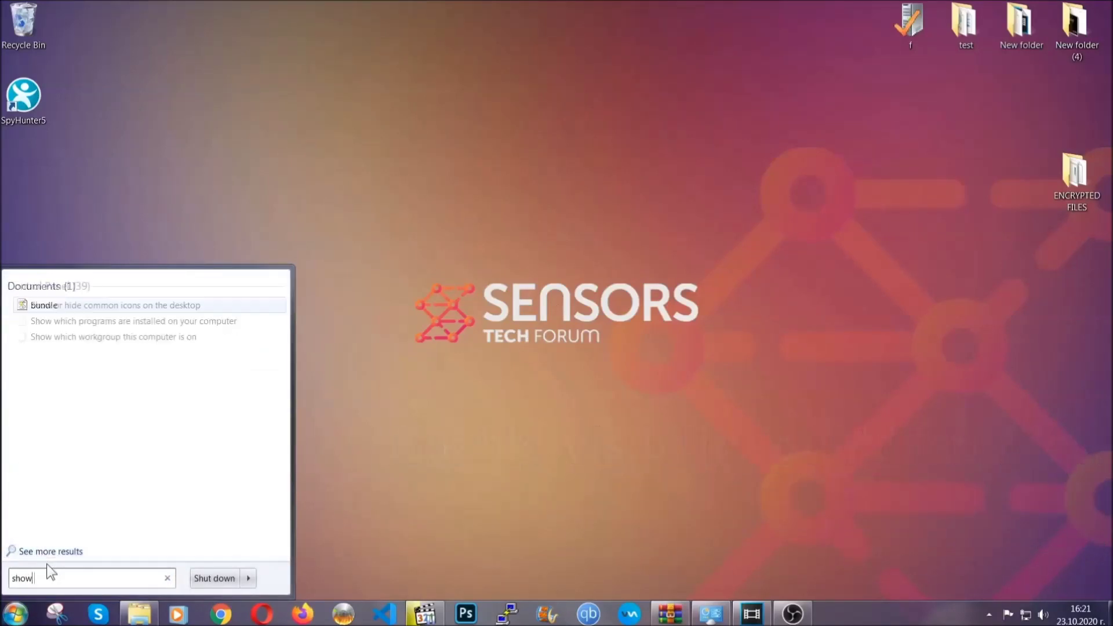
pyautogui.write(' hidden files')
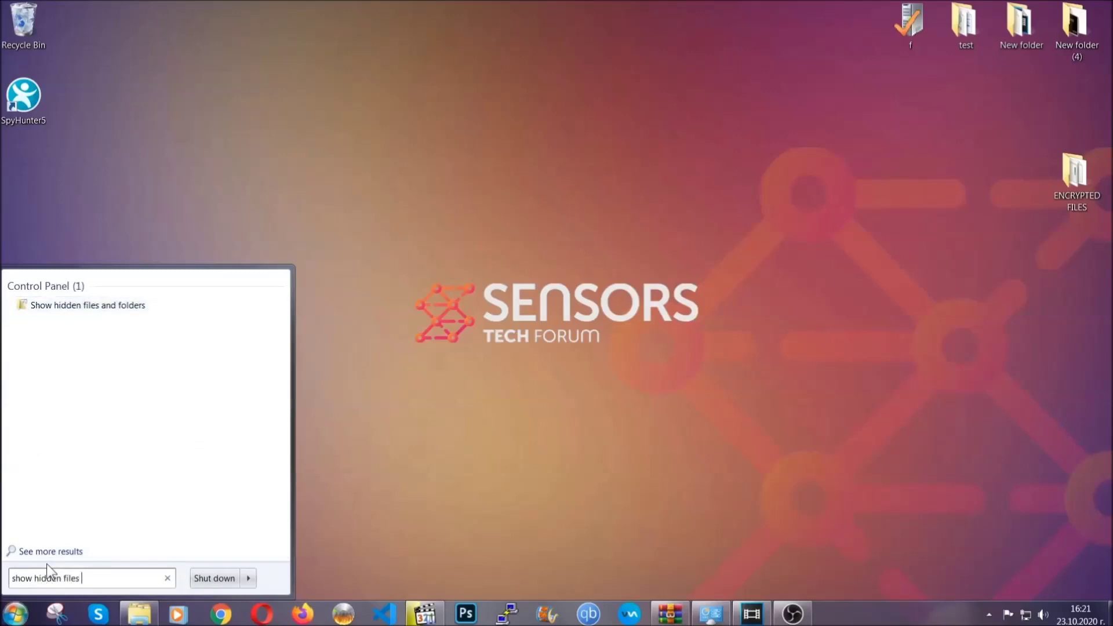
pyautogui.write(' and folders')
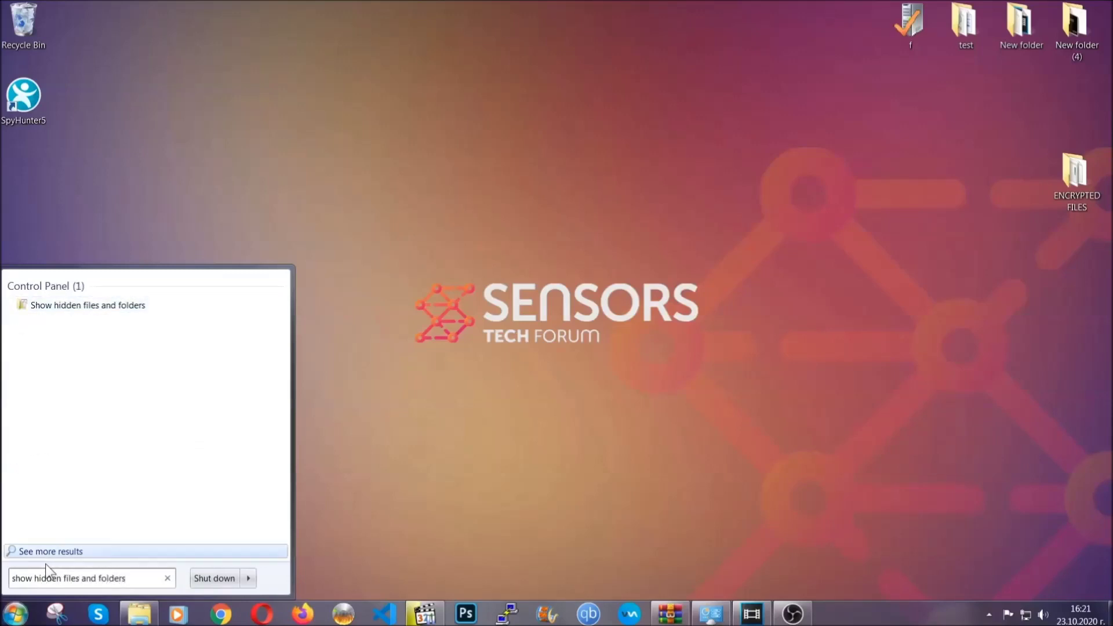
pyautogui.click(131, 307)
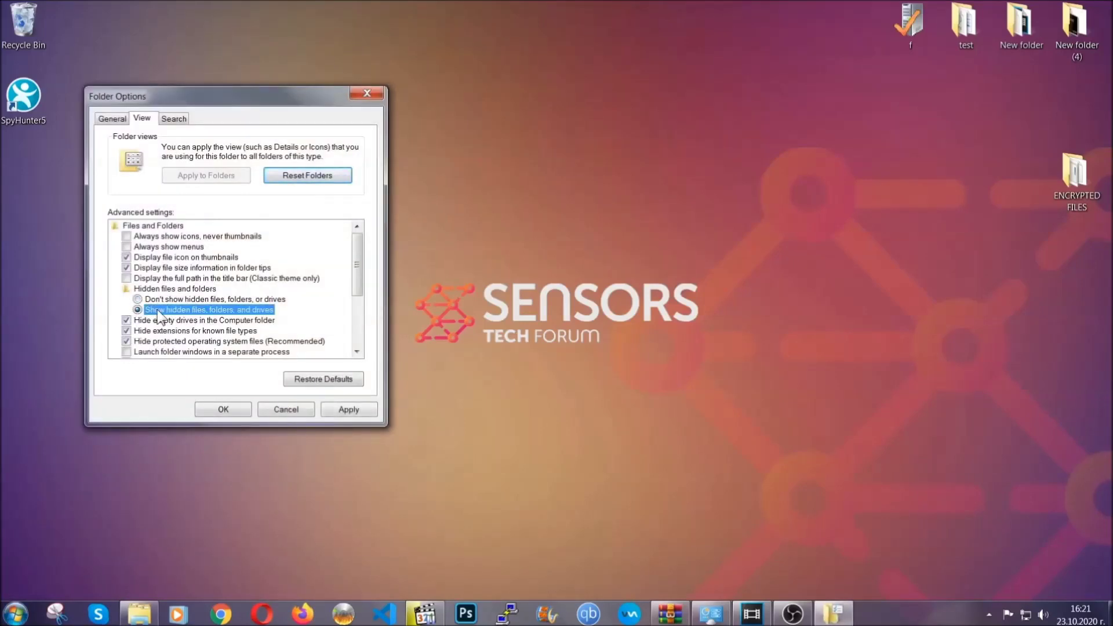
pyautogui.click(347, 410)
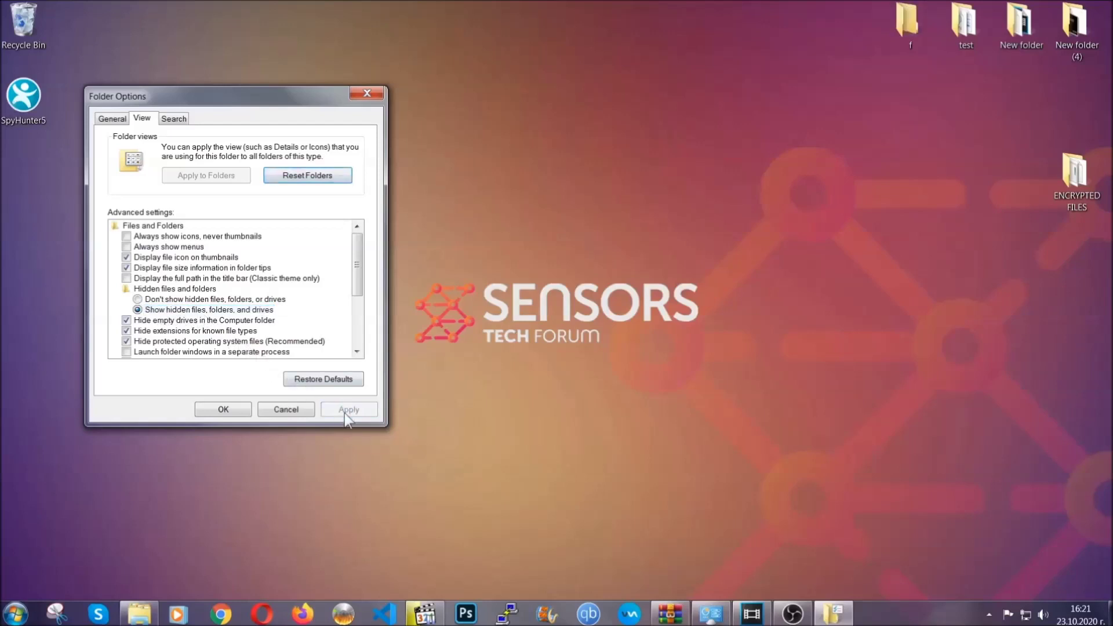
pyautogui.click(223, 410)
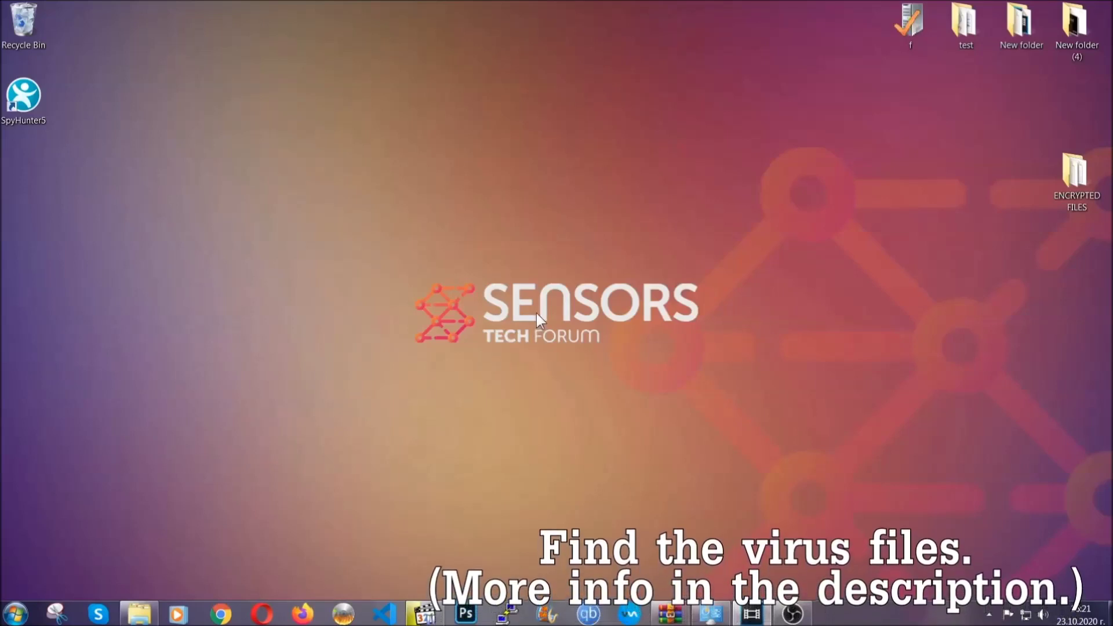
# Search Computer for 'extension:exe Example Vir' to locate the virus executable
pyautogui.click(15, 614)
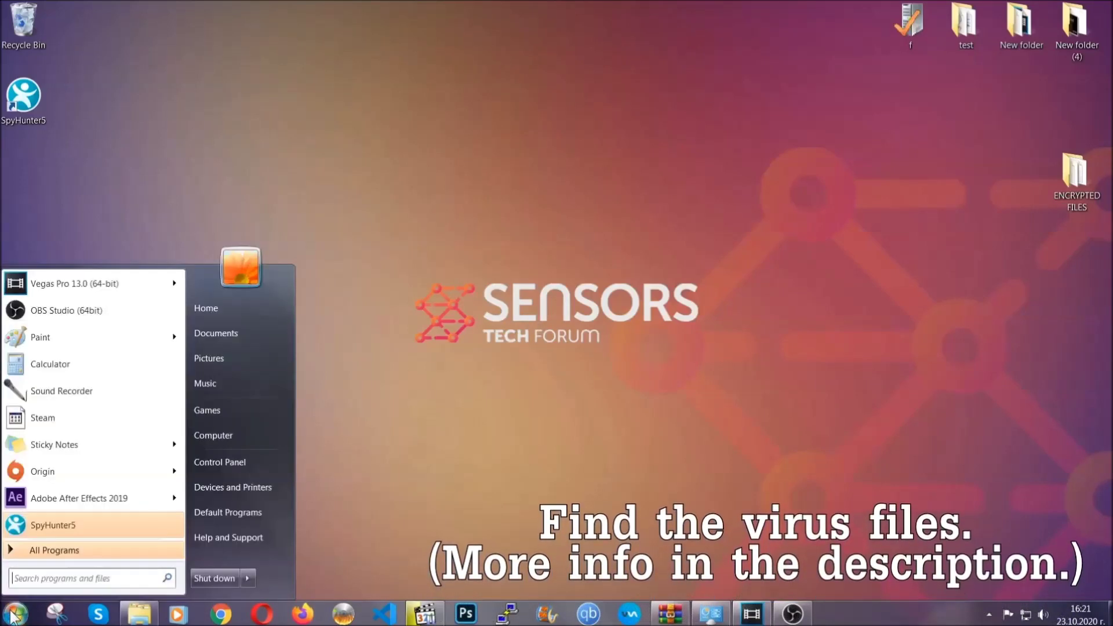
pyautogui.click(229, 434)
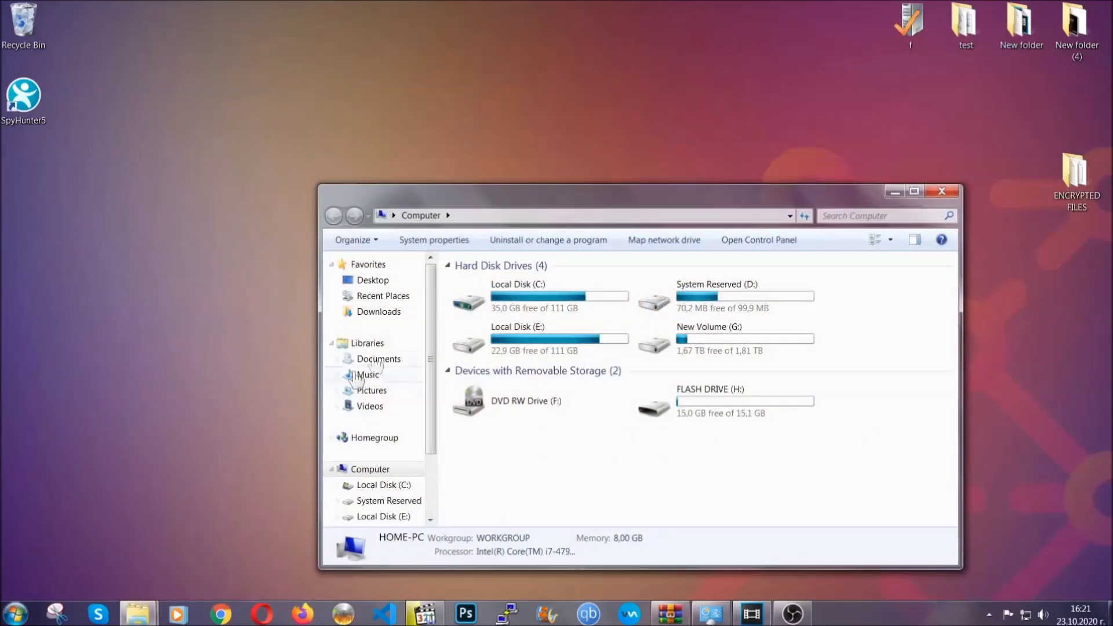
pyautogui.moveTo(606, 203); pyautogui.dragTo(533, 154)
pyautogui.write('fil')
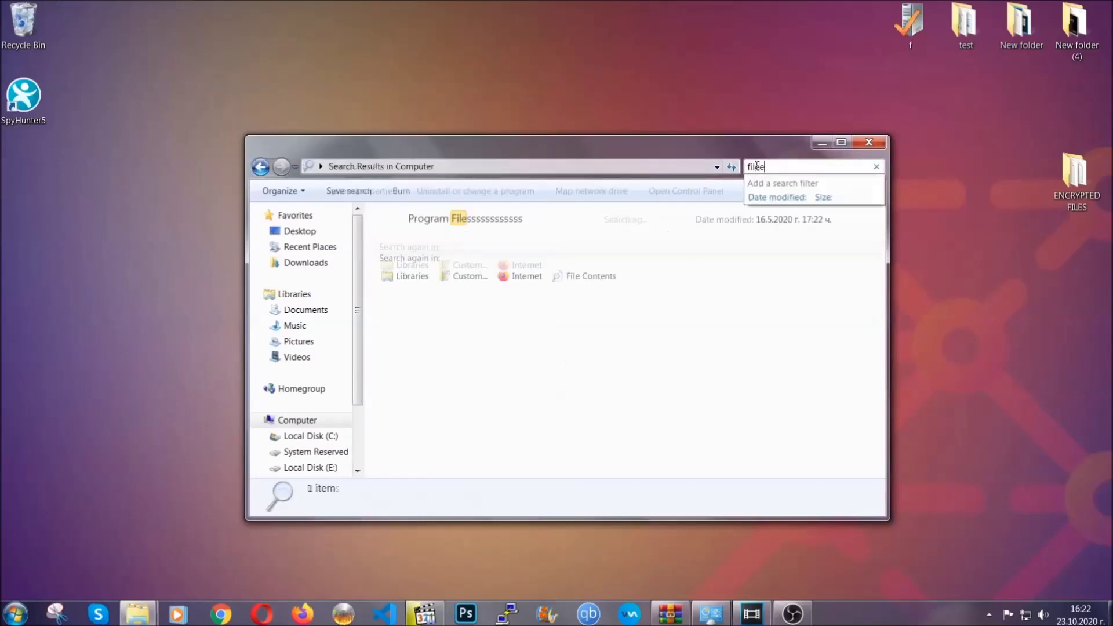
pyautogui.write('extension:exe ')
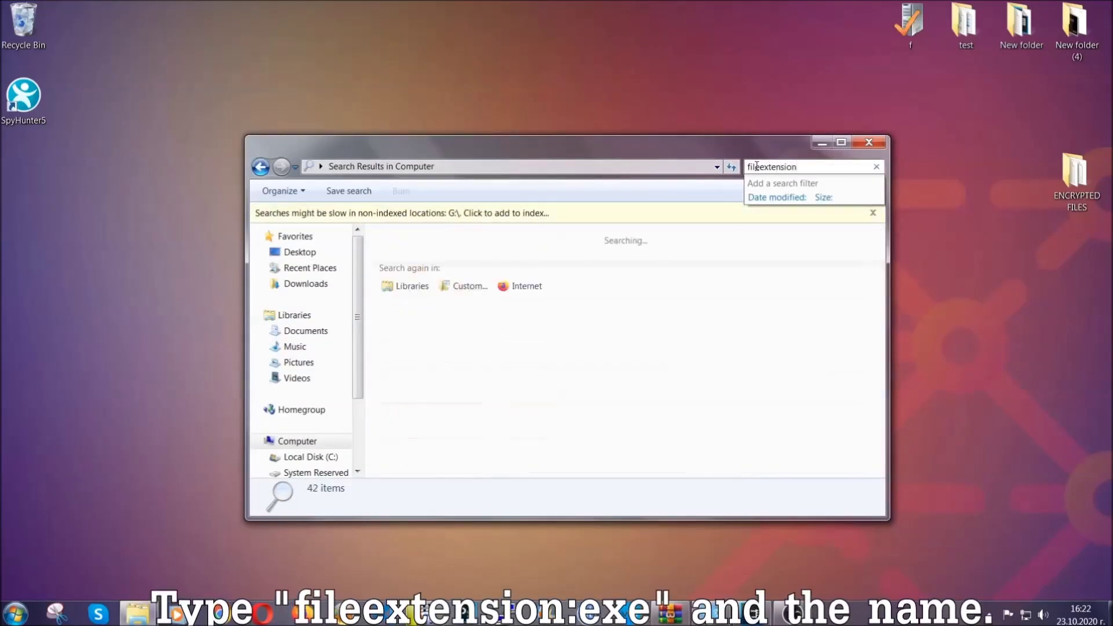
pyautogui.write('E')
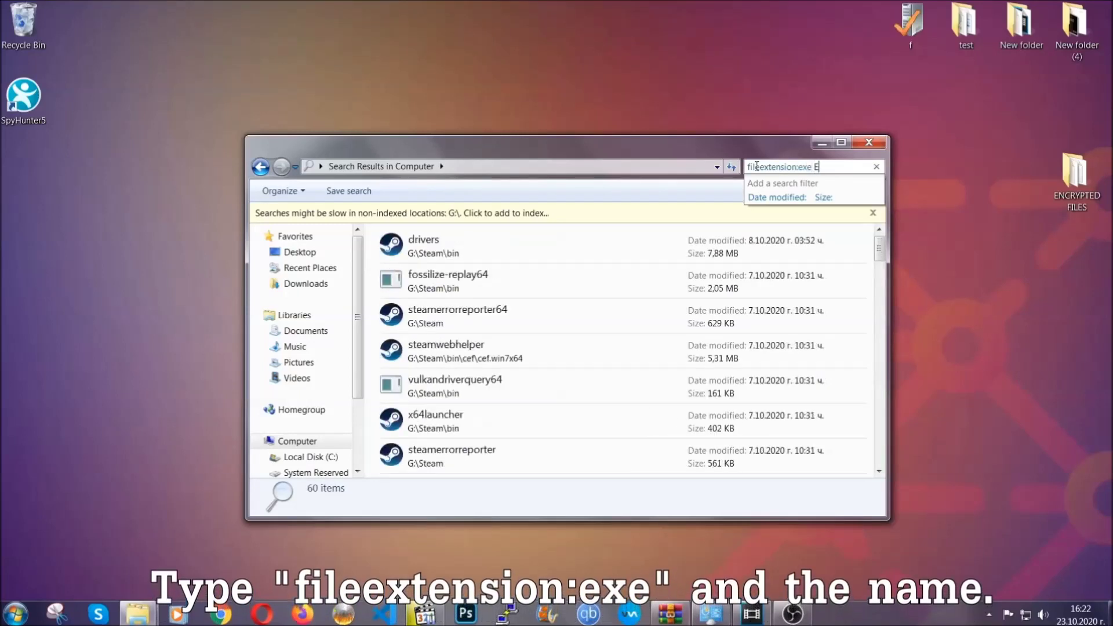
pyautogui.write('xampl')
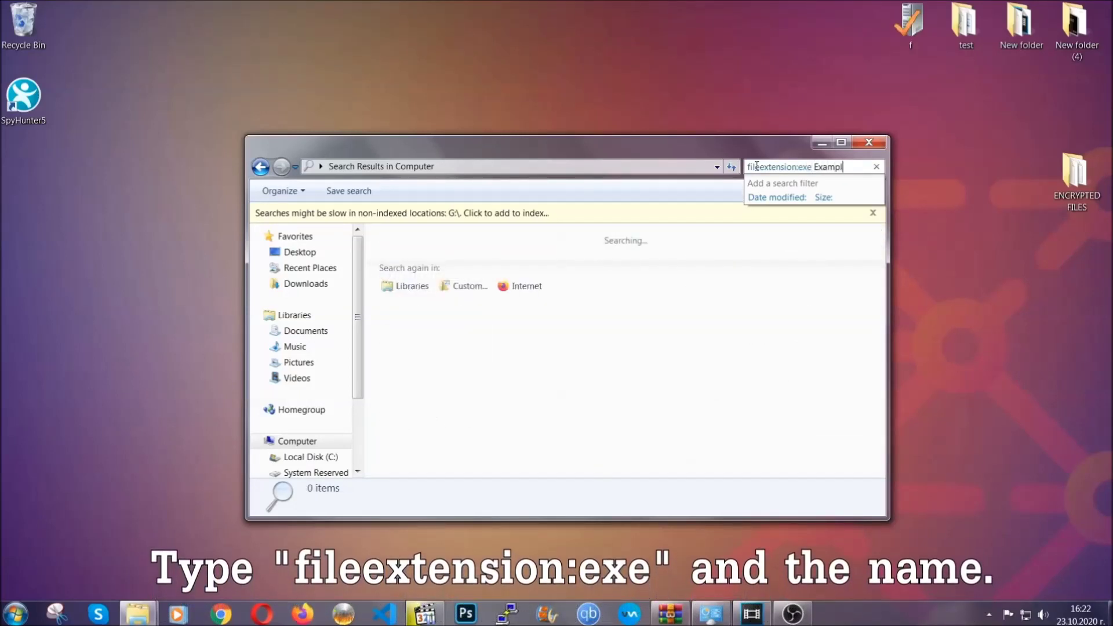
pyautogui.write('e Virus Name')
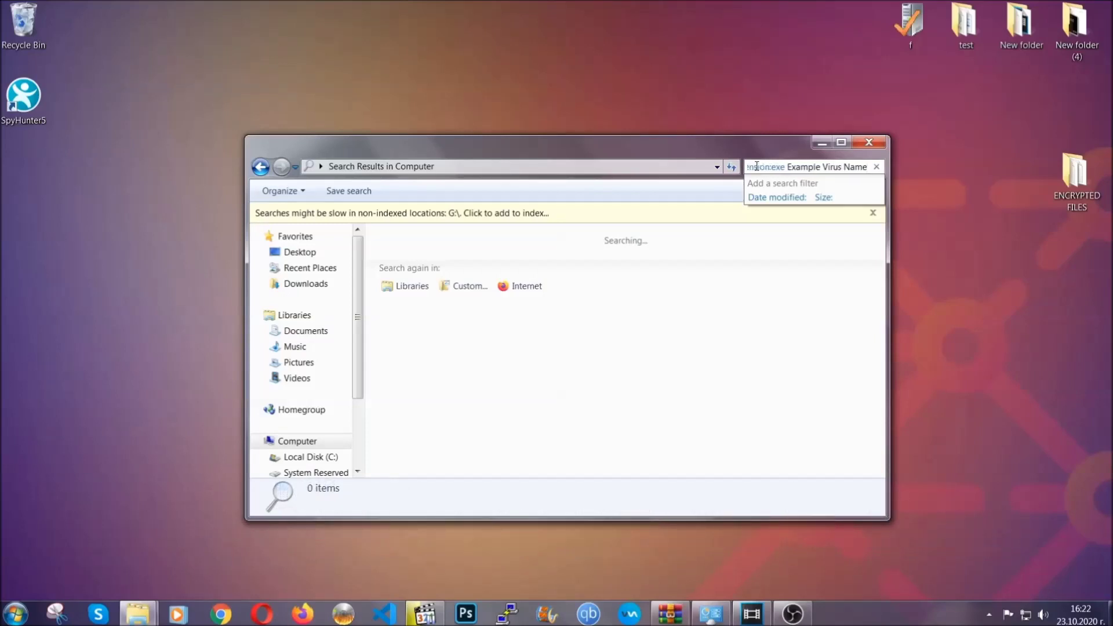
pyautogui.press('Return')
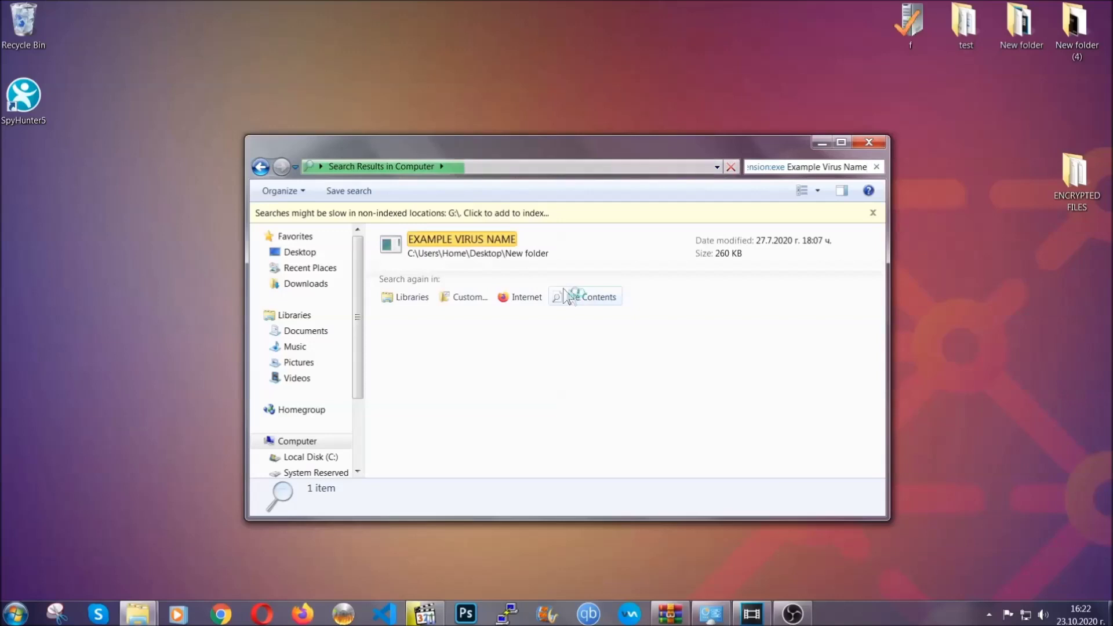
# Delete the EXAMPLE VIRUS NAME file to the Recycle Bin and close the search window
pyautogui.click(487, 240)
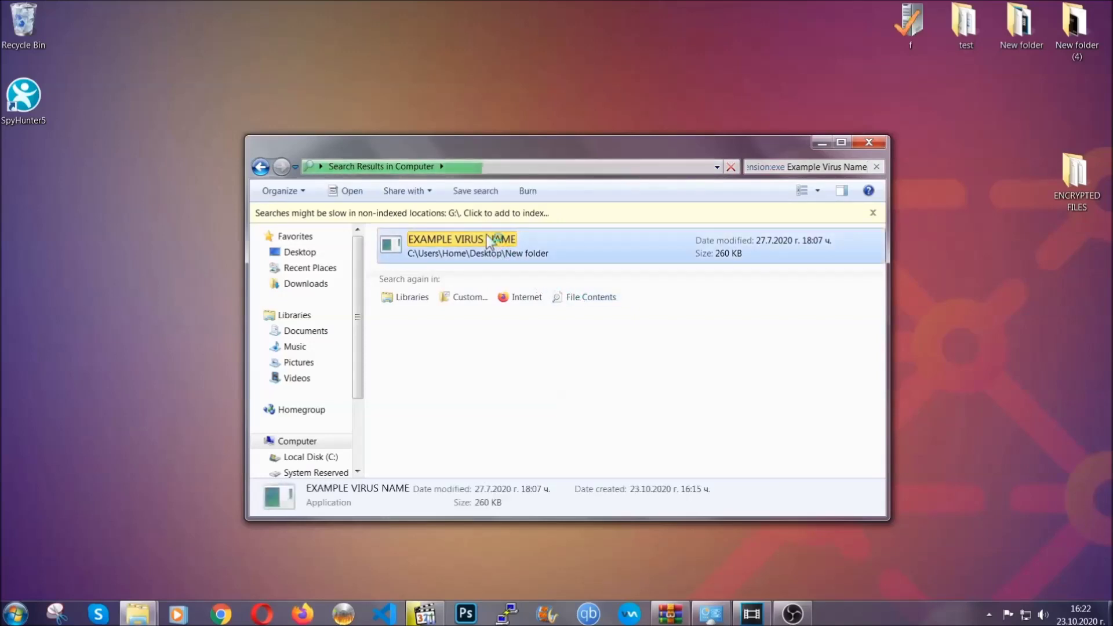
pyautogui.rightClick(490, 244)
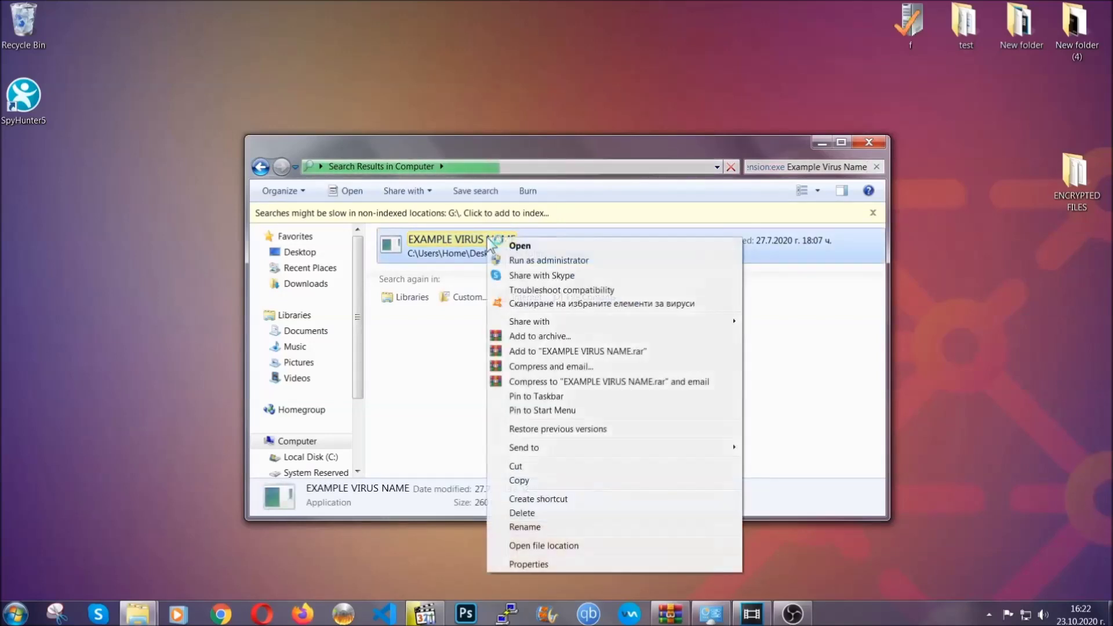
pyautogui.click(537, 513)
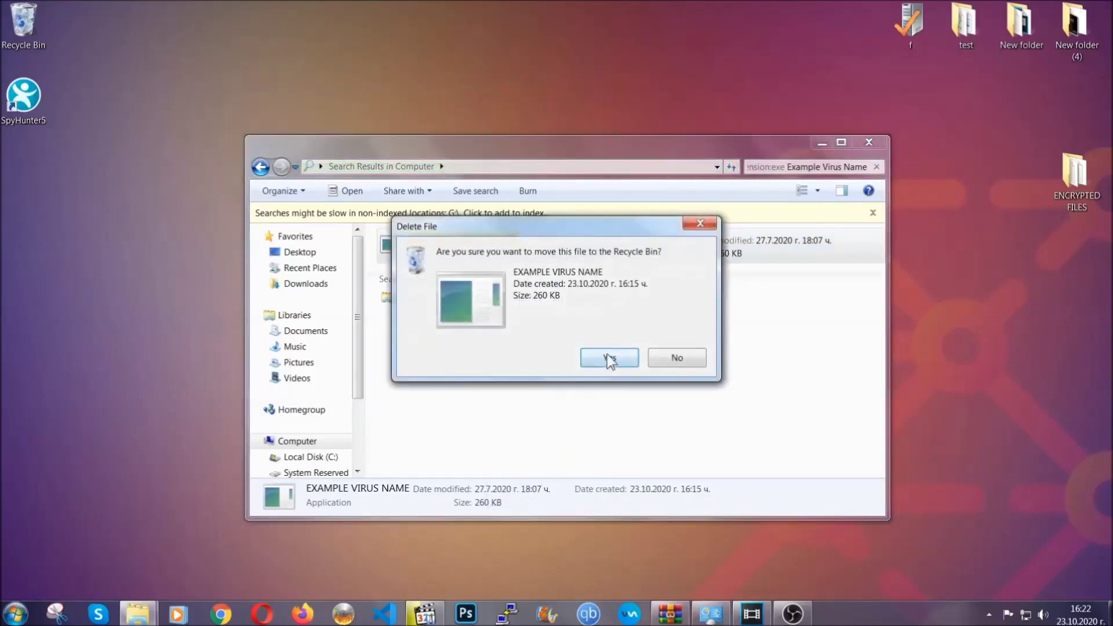
pyautogui.click(609, 360)
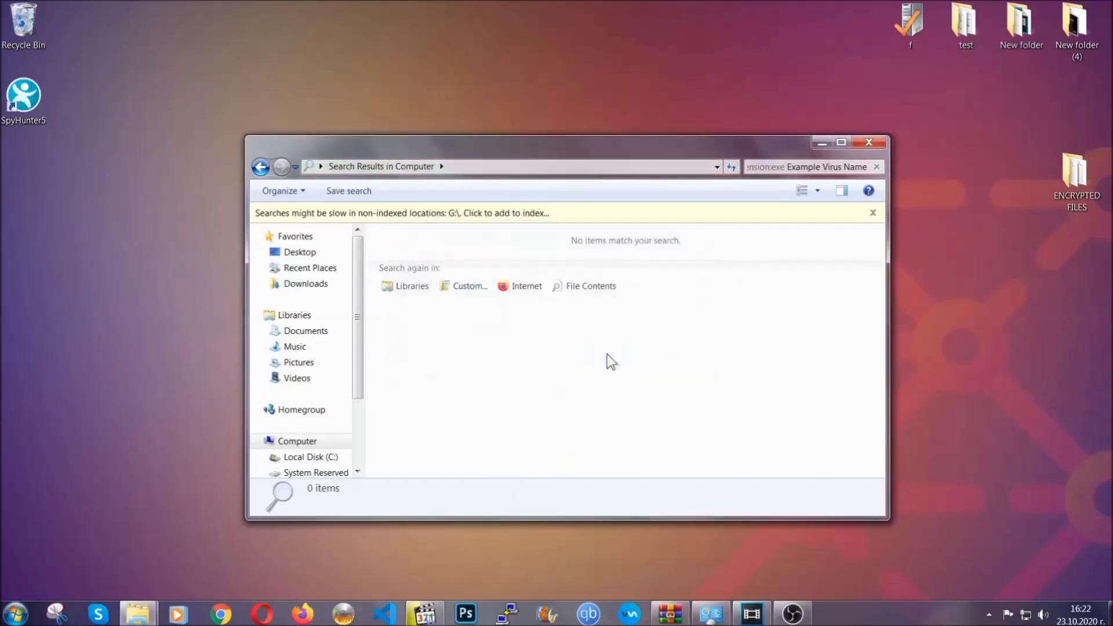
pyautogui.click(870, 141)
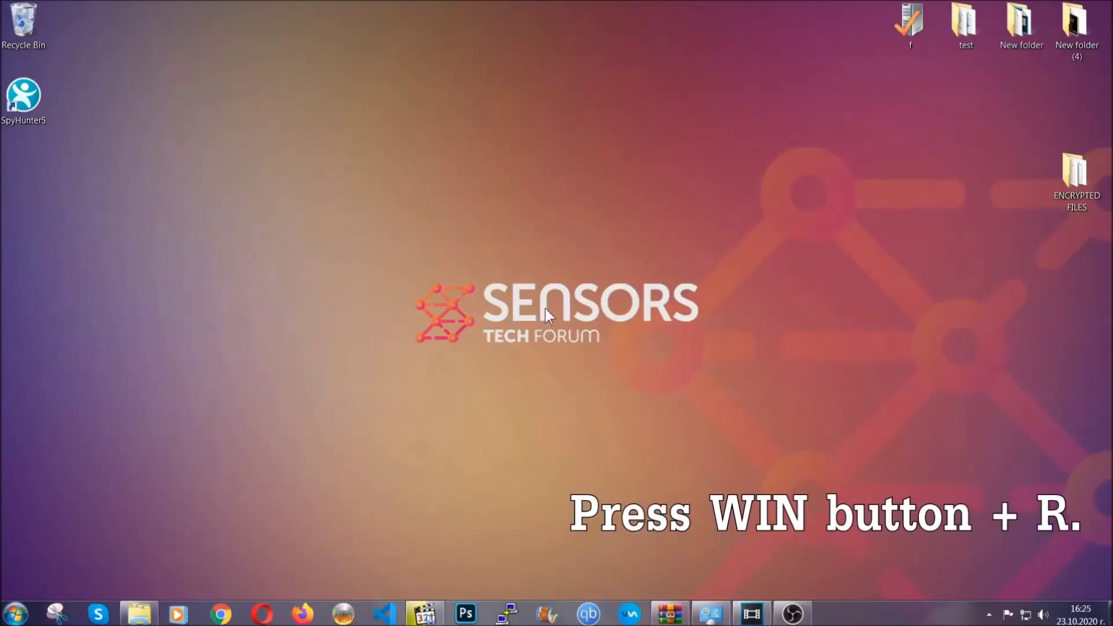
# Launch Registry Editor by running REGEDIT from the Run box
pyautogui.press('super+r')
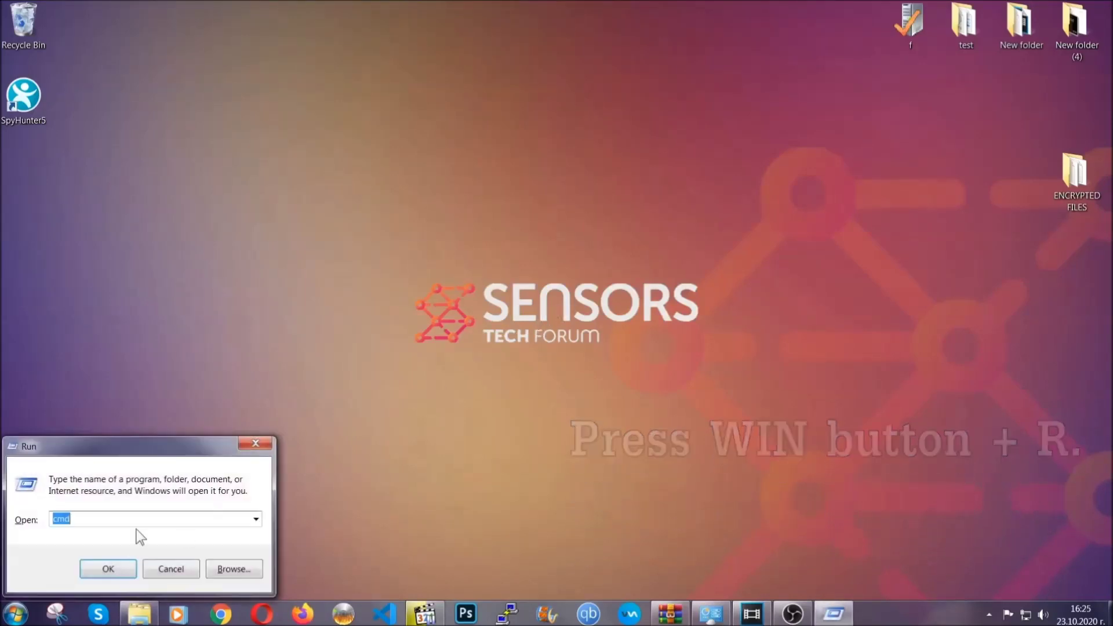
pyautogui.click(110, 526)
pyautogui.press('BackSpace')
pyautogui.press('BackSpace')
pyautogui.press('BackSpace')
pyautogui.write('REGEDIT')
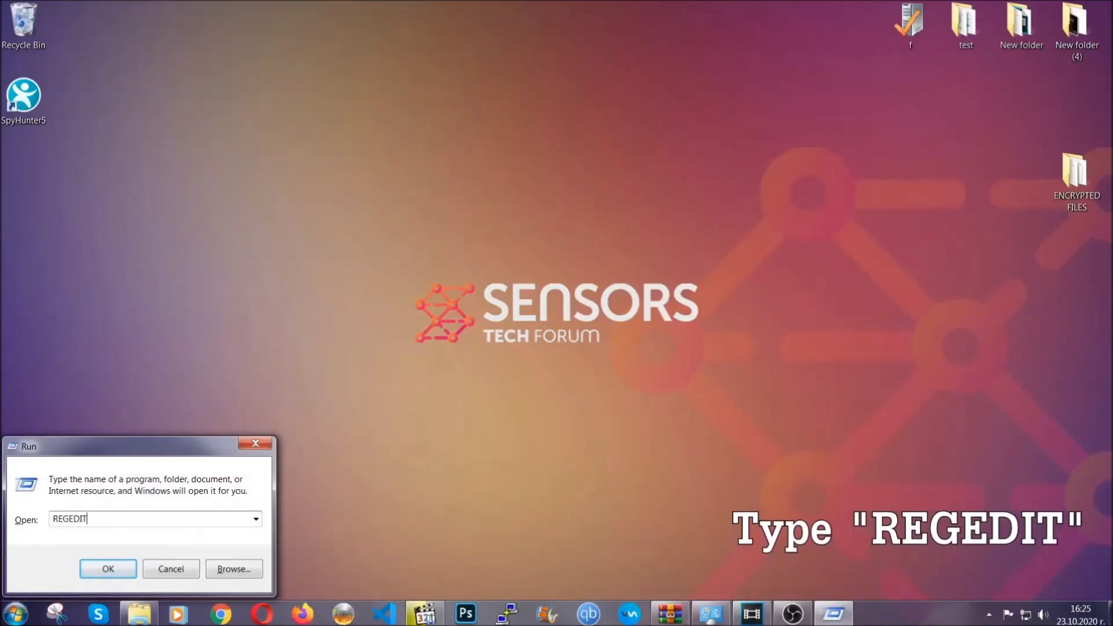
pyautogui.click(96, 566)
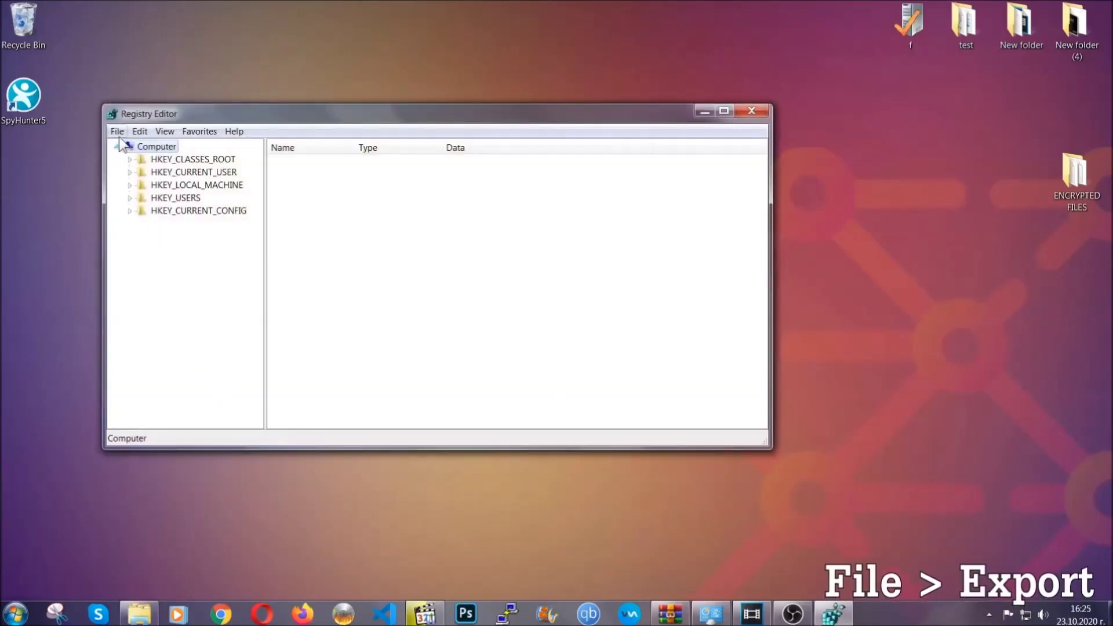
# Export the whole registry to the desktop as a file named BACKUP
pyautogui.click(118, 132)
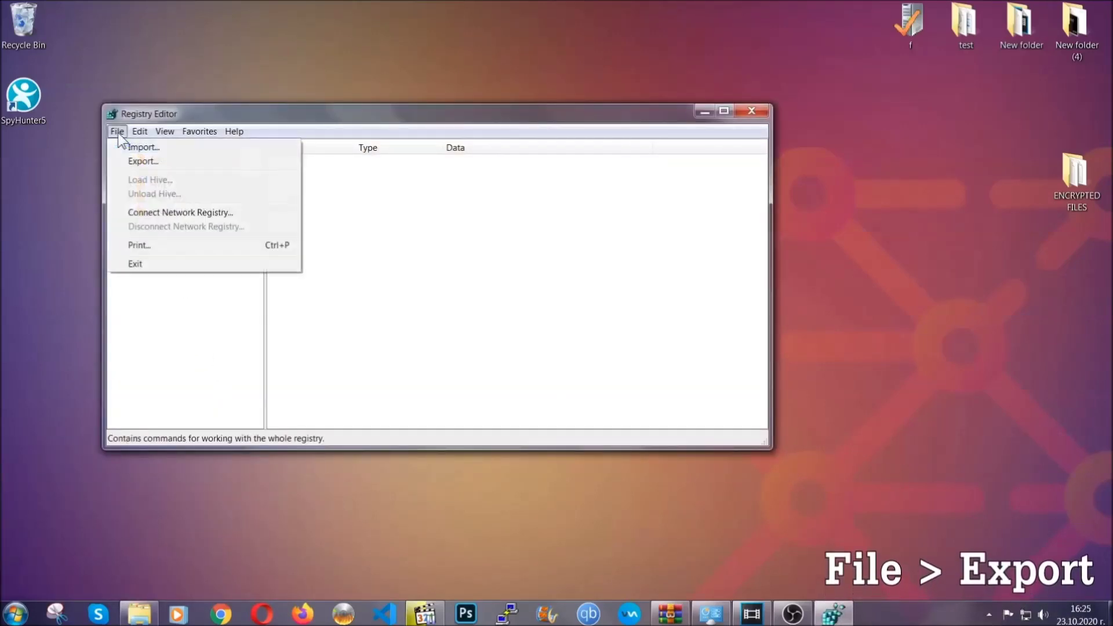
pyautogui.click(144, 160)
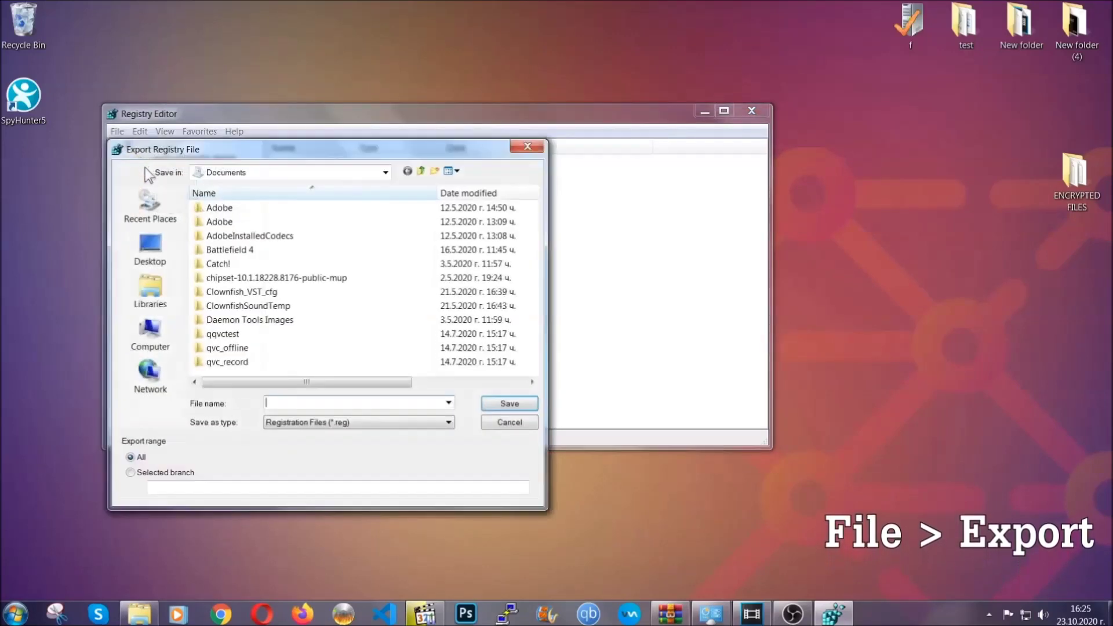
pyautogui.click(149, 246)
pyautogui.write('BACKUP')
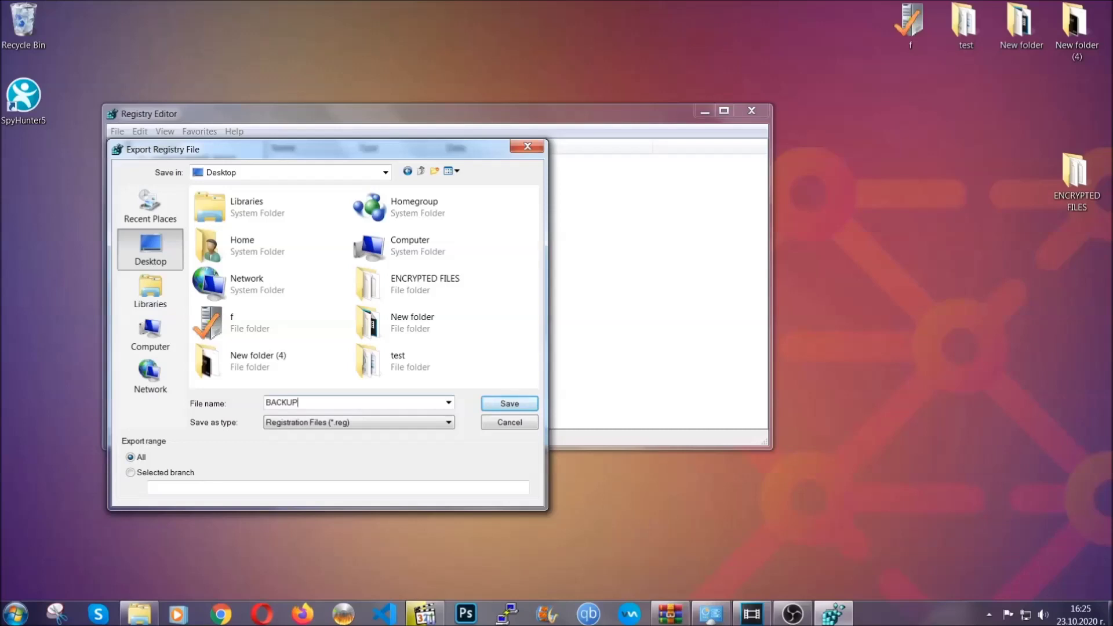
pyautogui.click(503, 406)
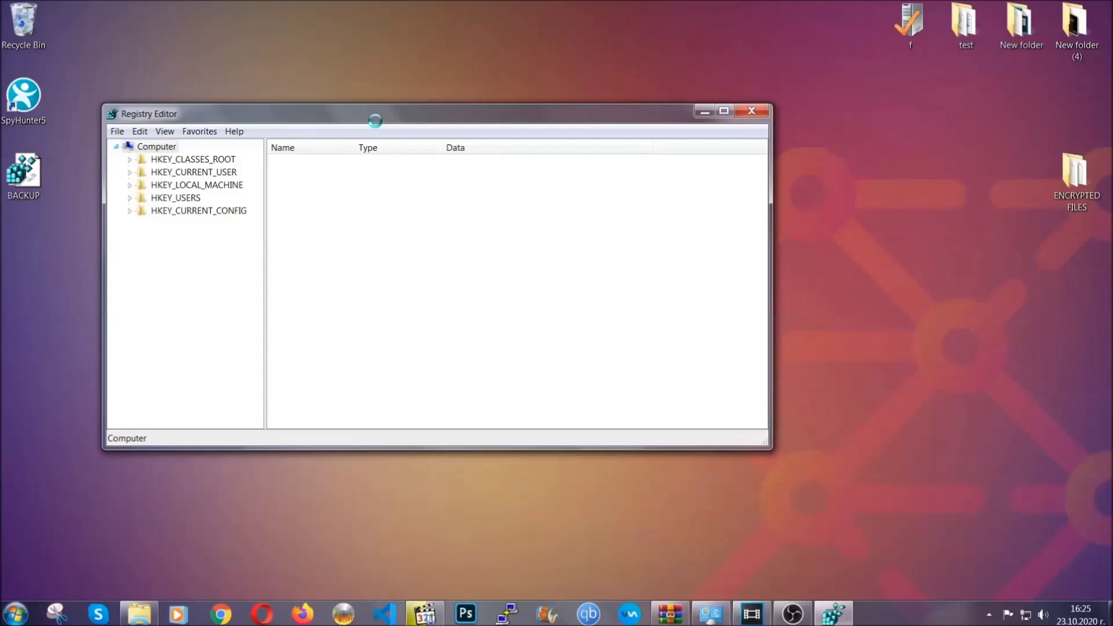
pyautogui.moveTo(376, 122); pyautogui.dragTo(485, 157)
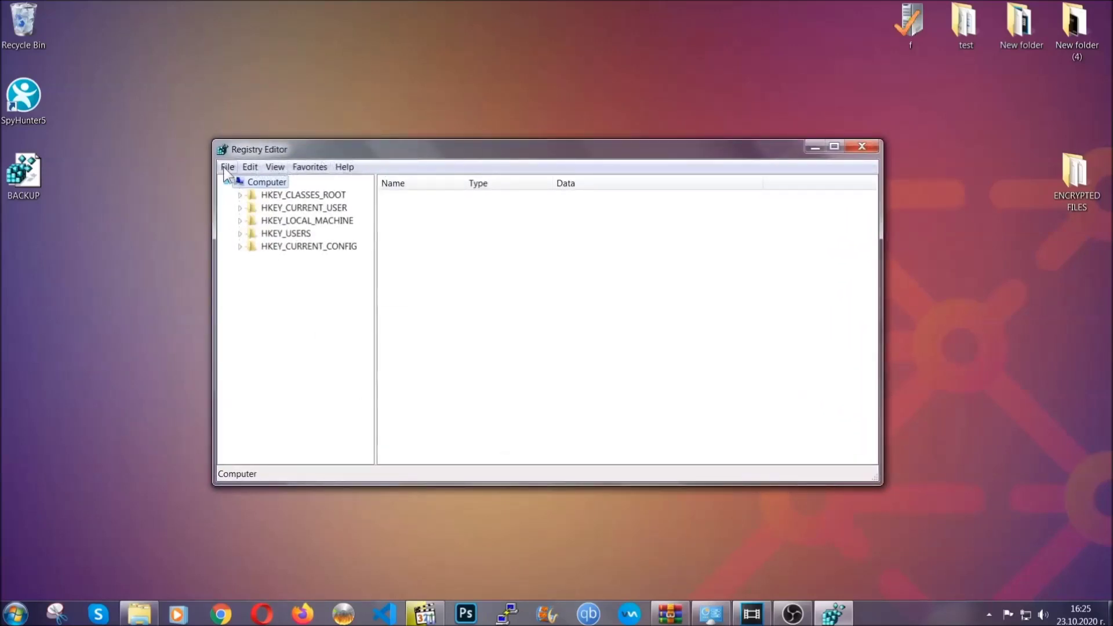
# Open Registry Editor's Find dialog and enter RunOnce as the key name
pyautogui.click(227, 168)
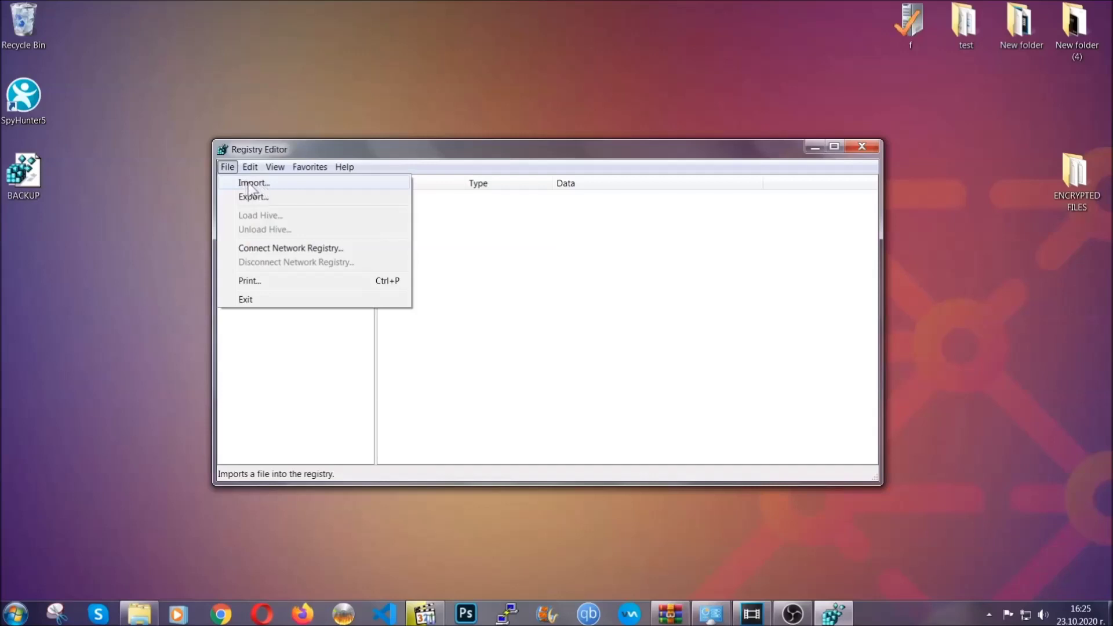
pyautogui.click(228, 168)
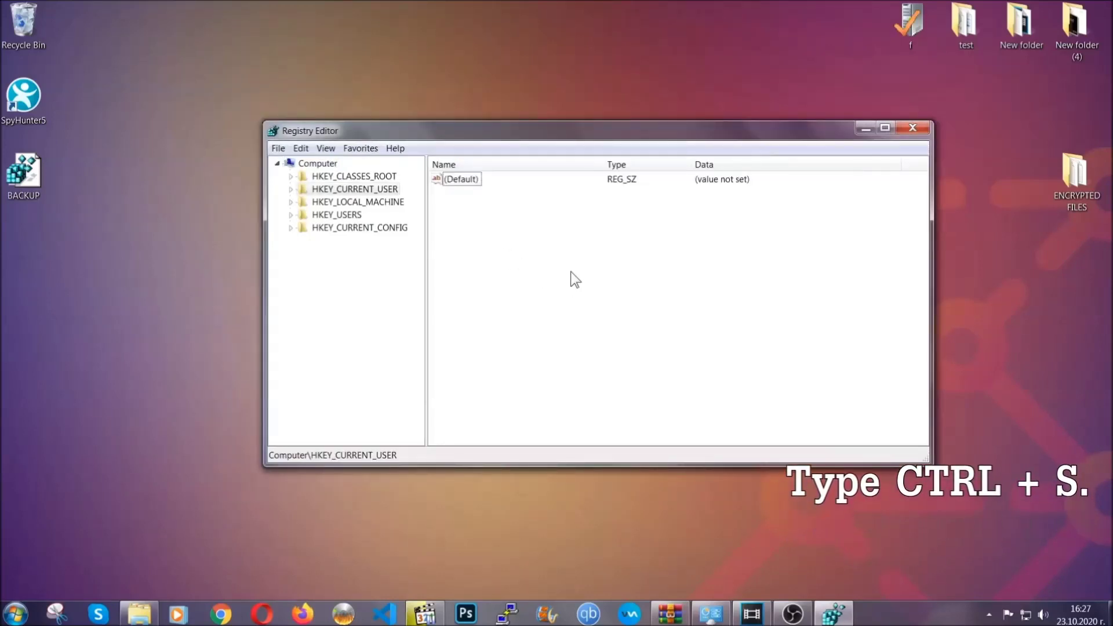
pyautogui.hotkey('ctrl', 'f')
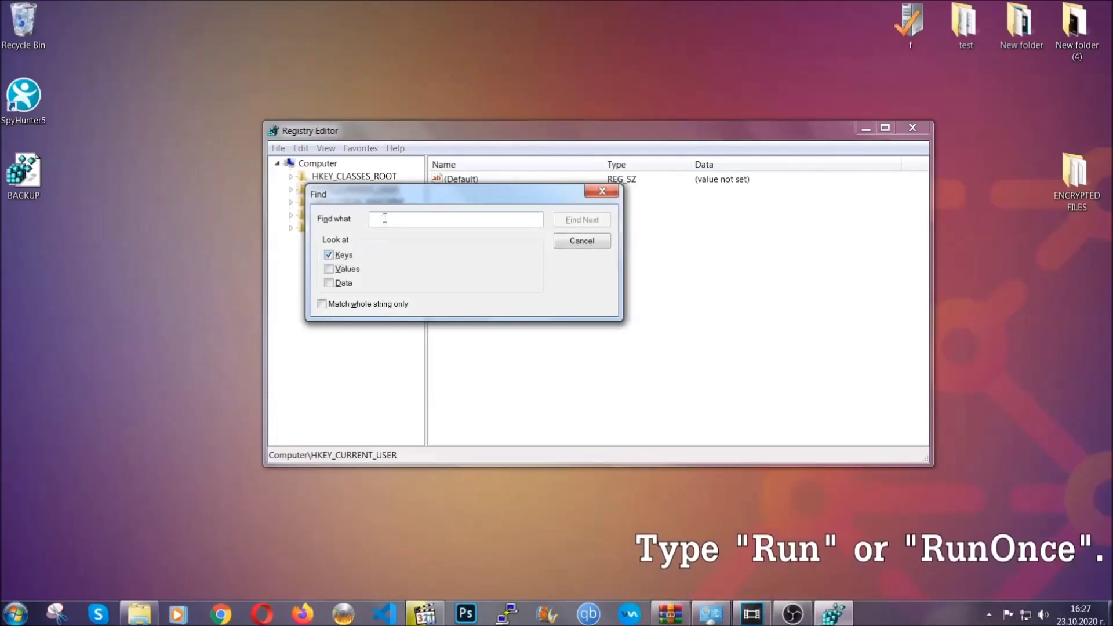
pyautogui.write('RunO')
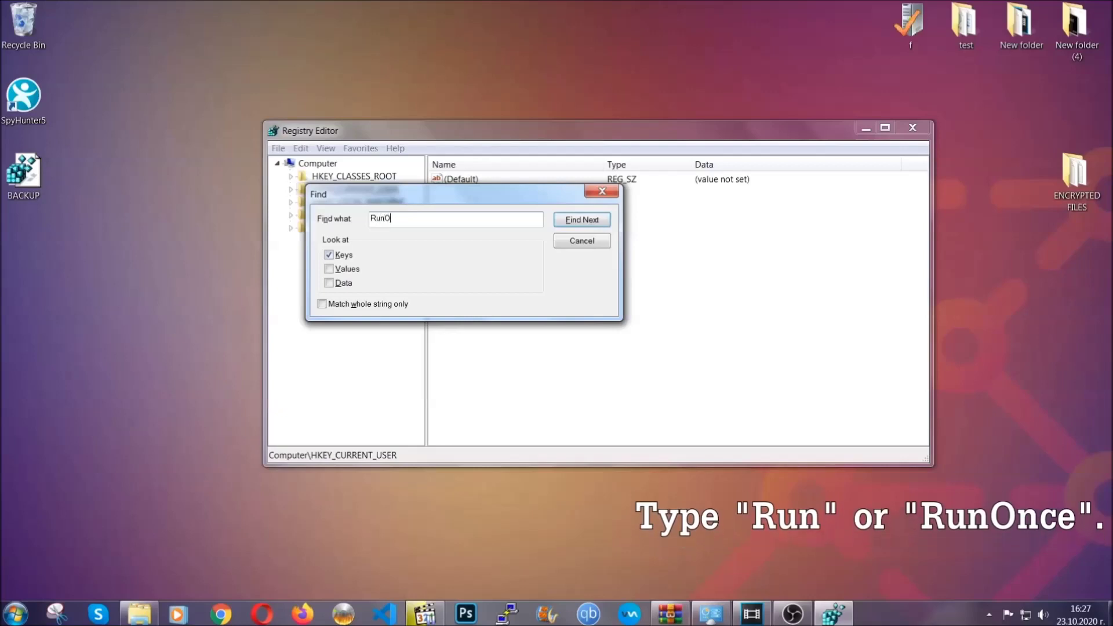
pyautogui.write('nce')
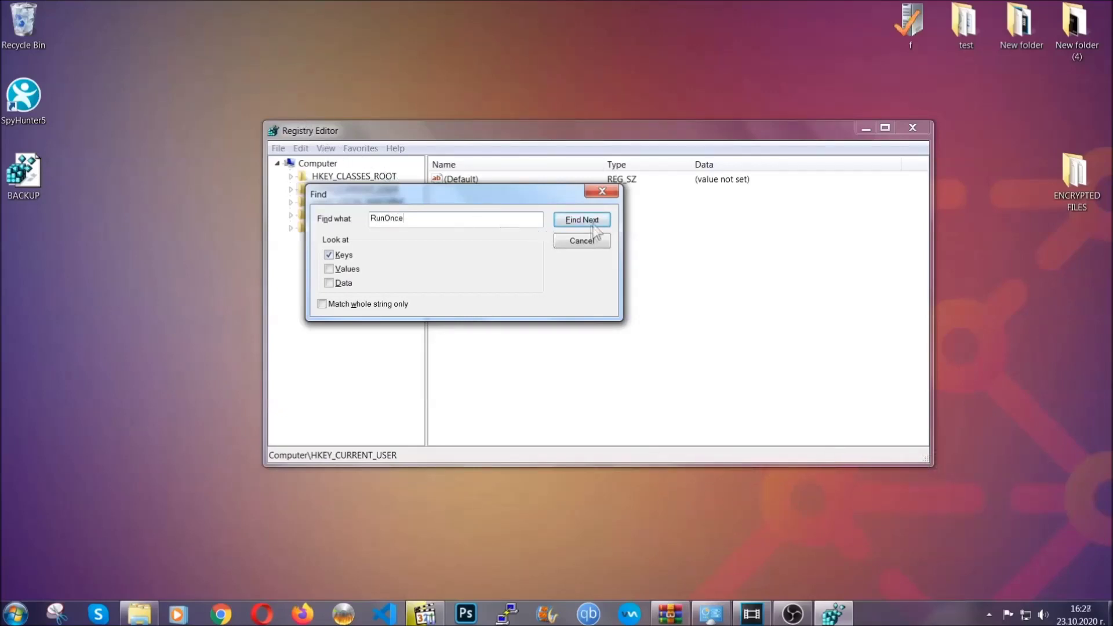
# Find RunOnce, then delete the THE VIRUS value from the neighbouring Run key
pyautogui.click(595, 224)
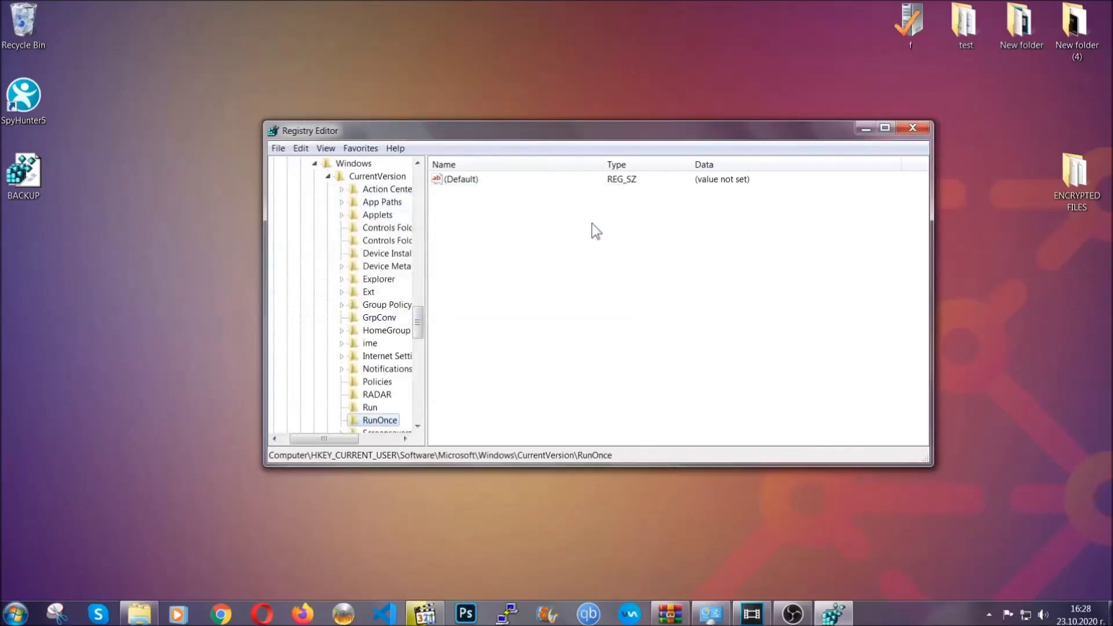
pyautogui.moveTo(420, 321); pyautogui.dragTo(419, 337)
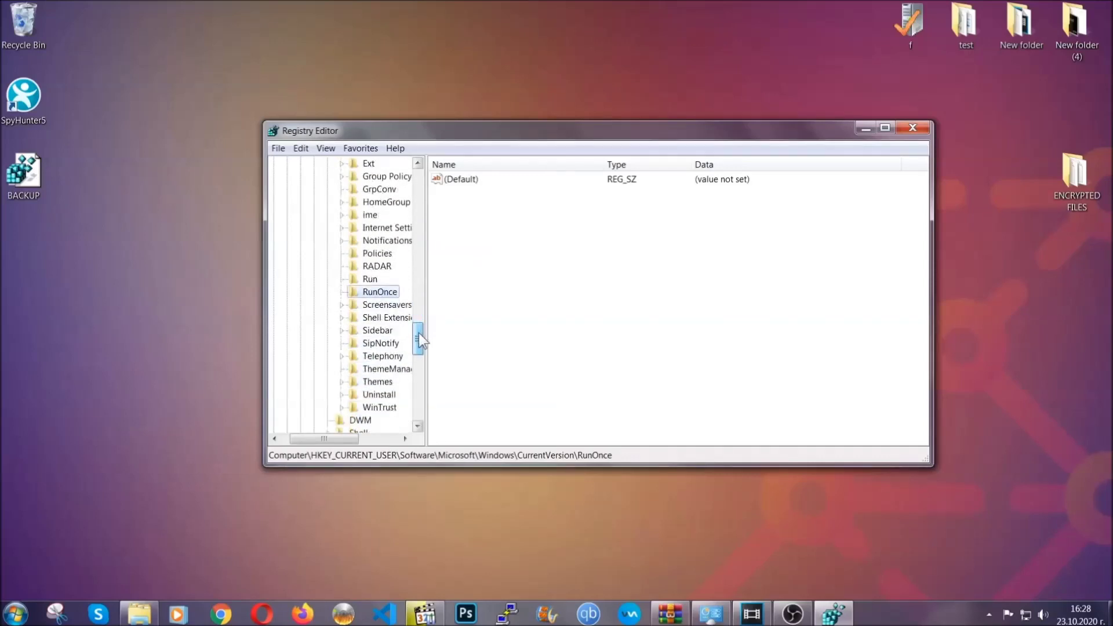
pyautogui.click(370, 279)
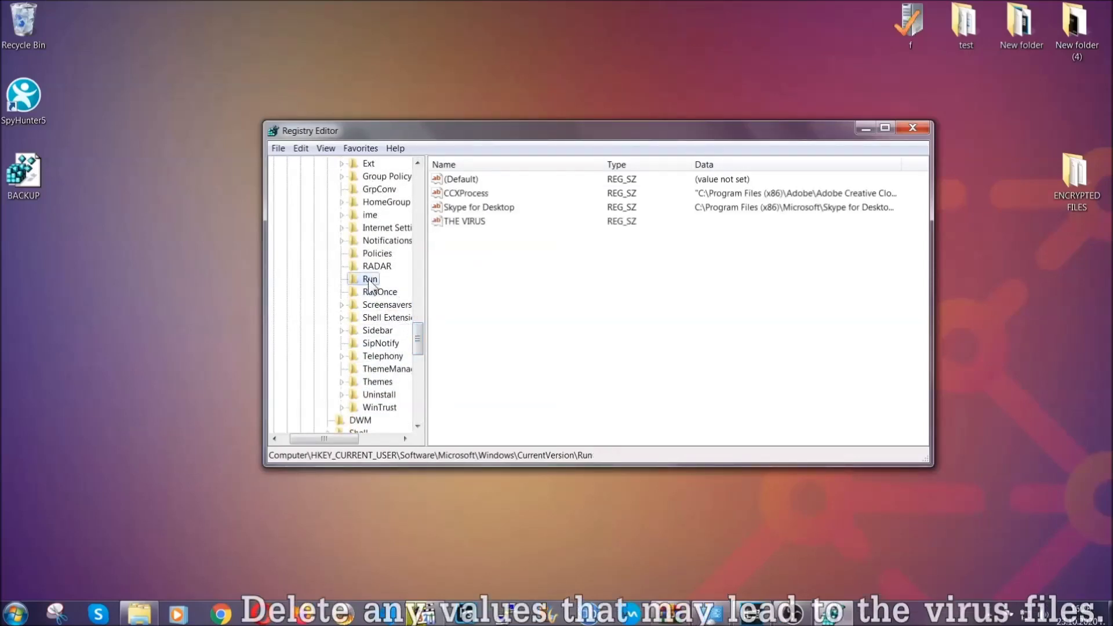
pyautogui.click(457, 223)
pyautogui.rightClick(459, 226)
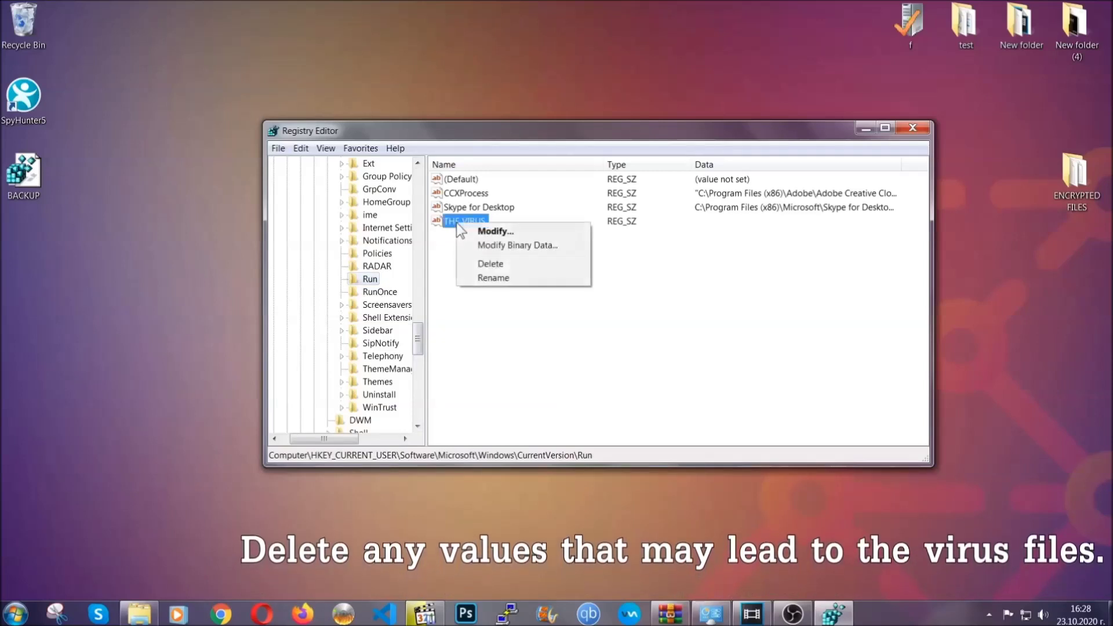
pyautogui.click(479, 264)
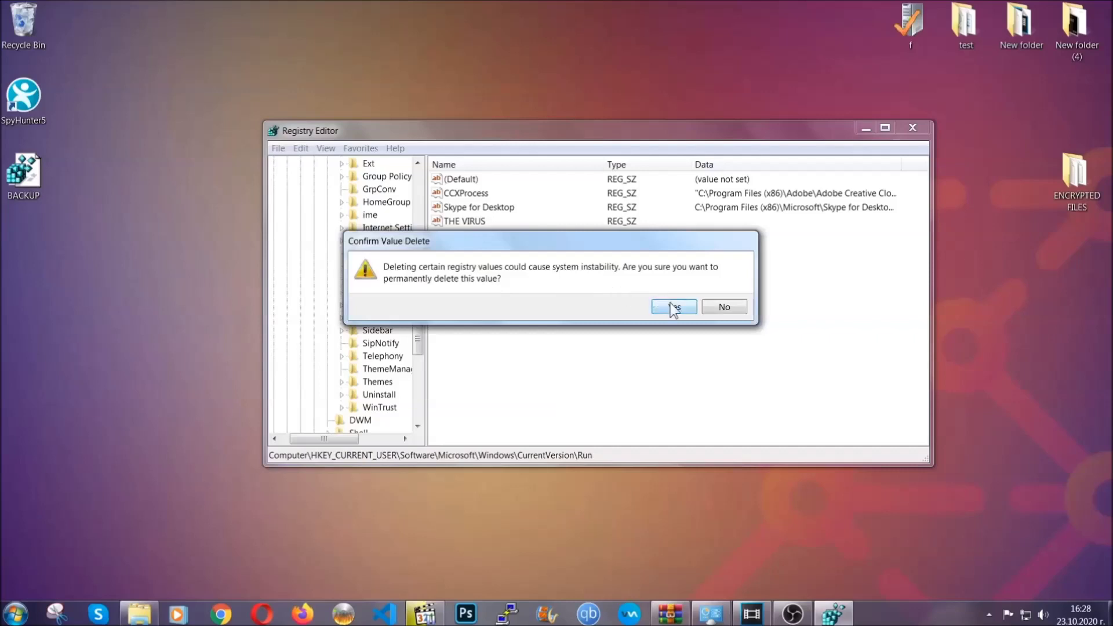
pyautogui.click(674, 307)
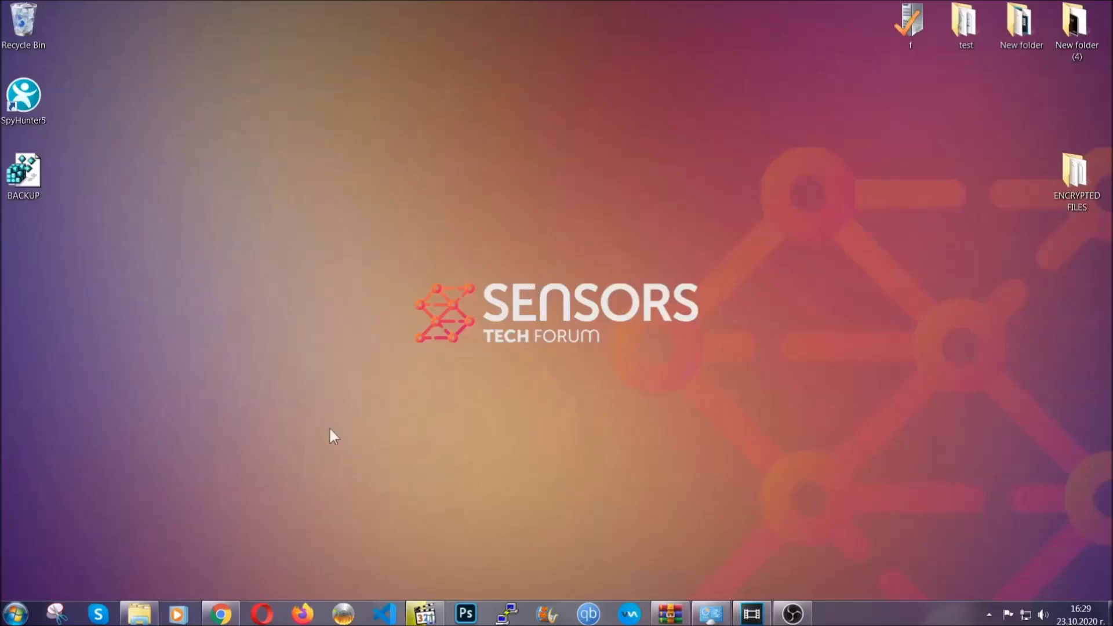
# Return to the SensorsTechForum ransomware article and expand its Method 2 Windows Backup section
pyautogui.click(220, 615)
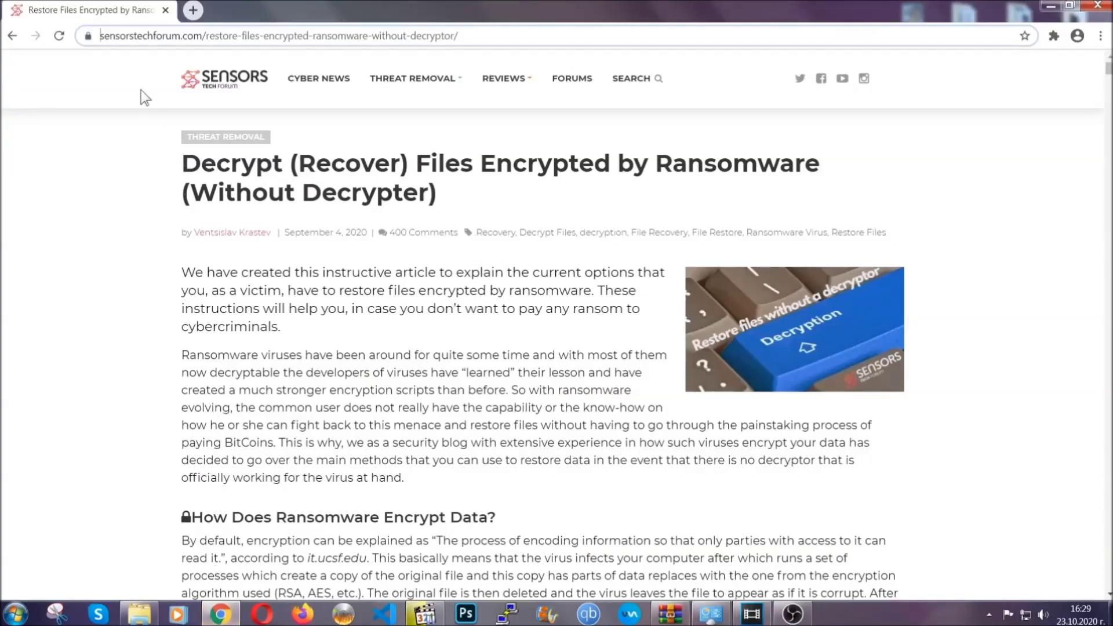
pyautogui.moveTo(101, 35); pyautogui.dragTo(502, 41)
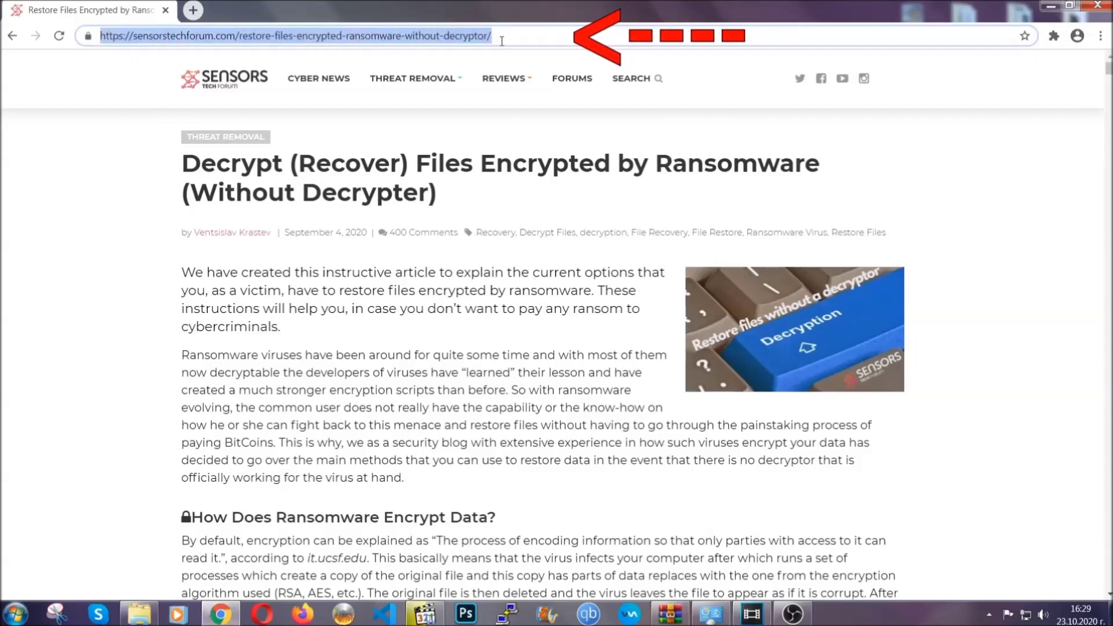
pyautogui.moveTo(505, 79)
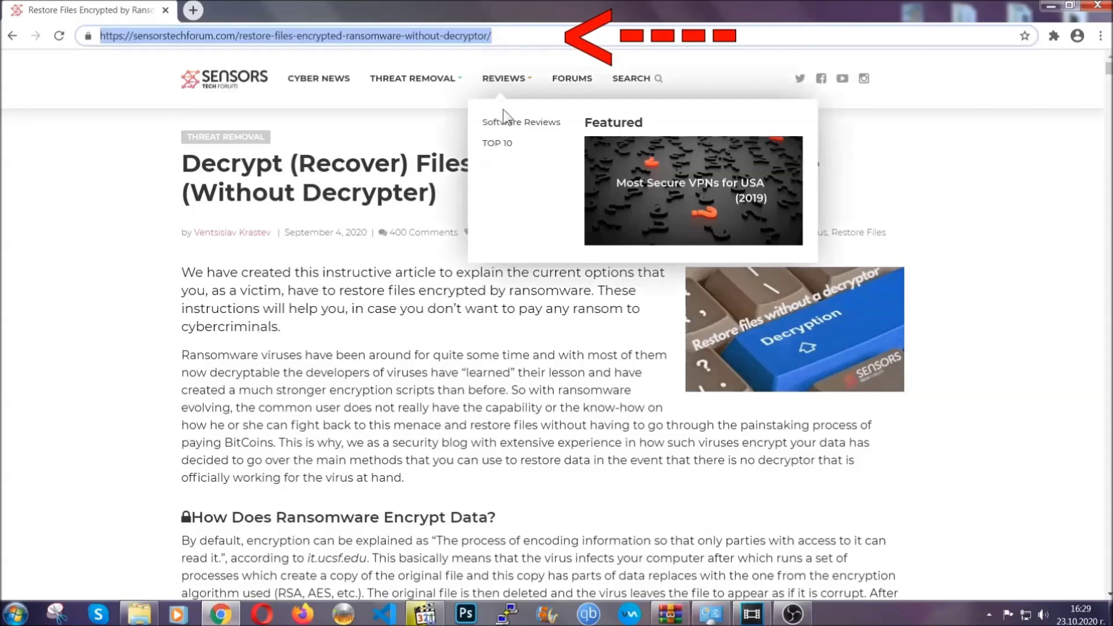
pyautogui.scroll(-5, 573, 317)
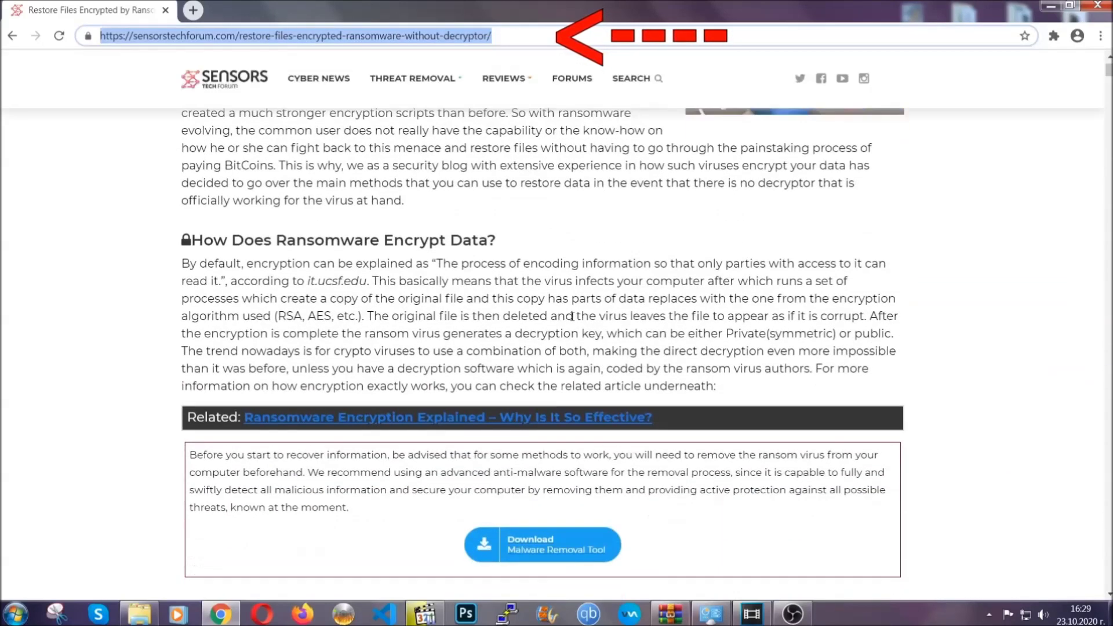
pyautogui.scroll(-2, 572, 316)
pyautogui.scroll(-2, 572, 317)
pyautogui.scroll(-2, 573, 317)
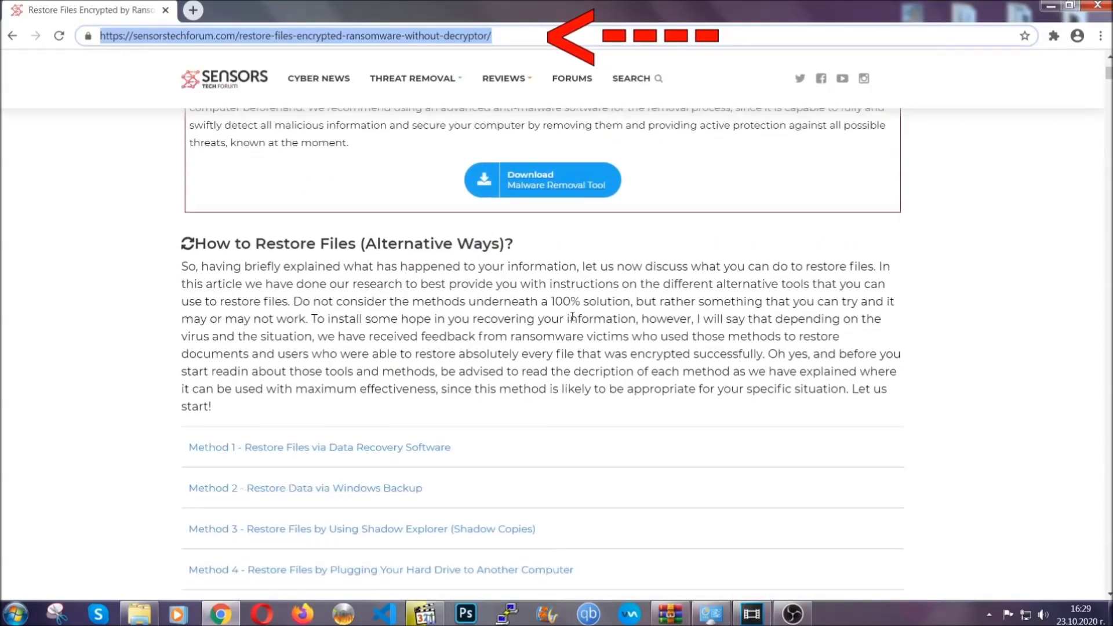
pyautogui.scroll(-1, 574, 317)
pyautogui.scroll(-2, 574, 318)
pyautogui.scroll(-1, 574, 318)
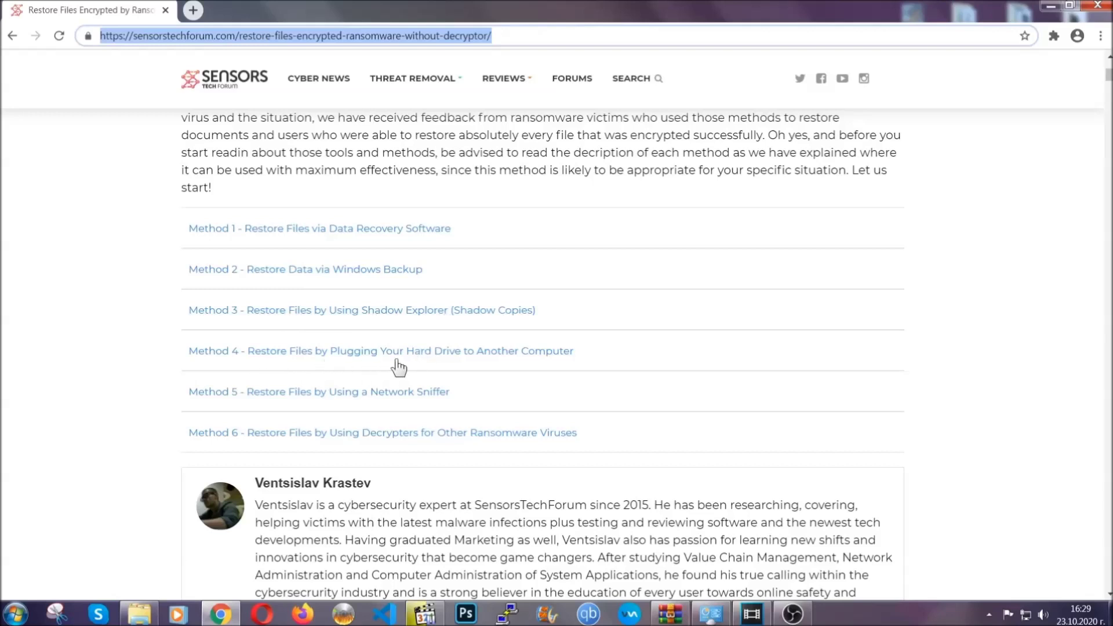
pyautogui.click(346, 268)
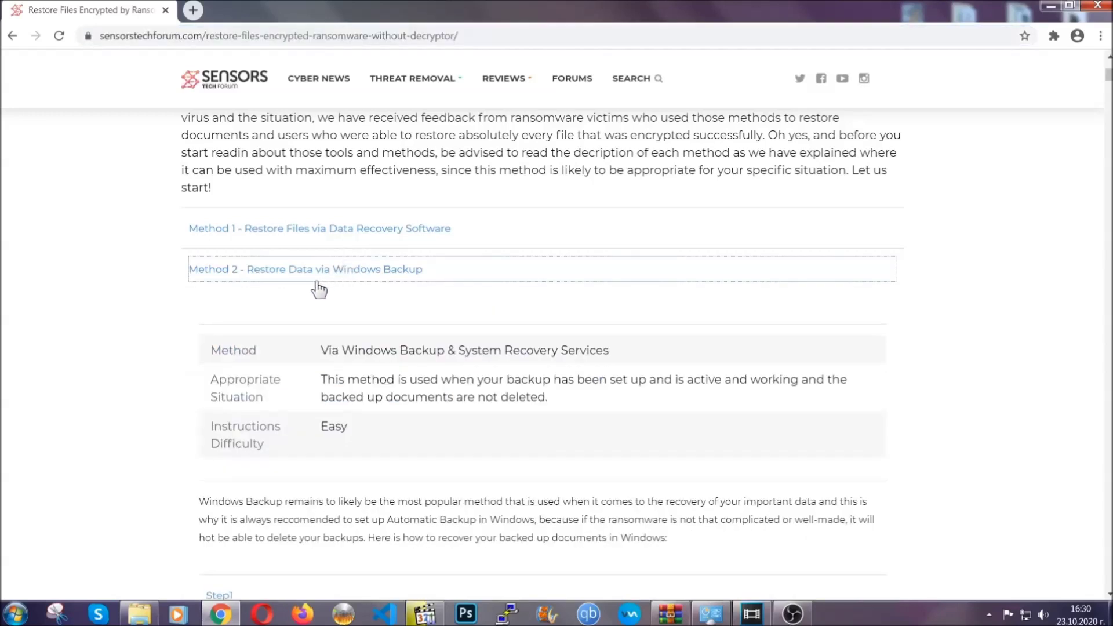
# Expand Step1, Step2 and Step3 of the Windows Backup method
pyautogui.moveTo(322, 348); pyautogui.dragTo(391, 432)
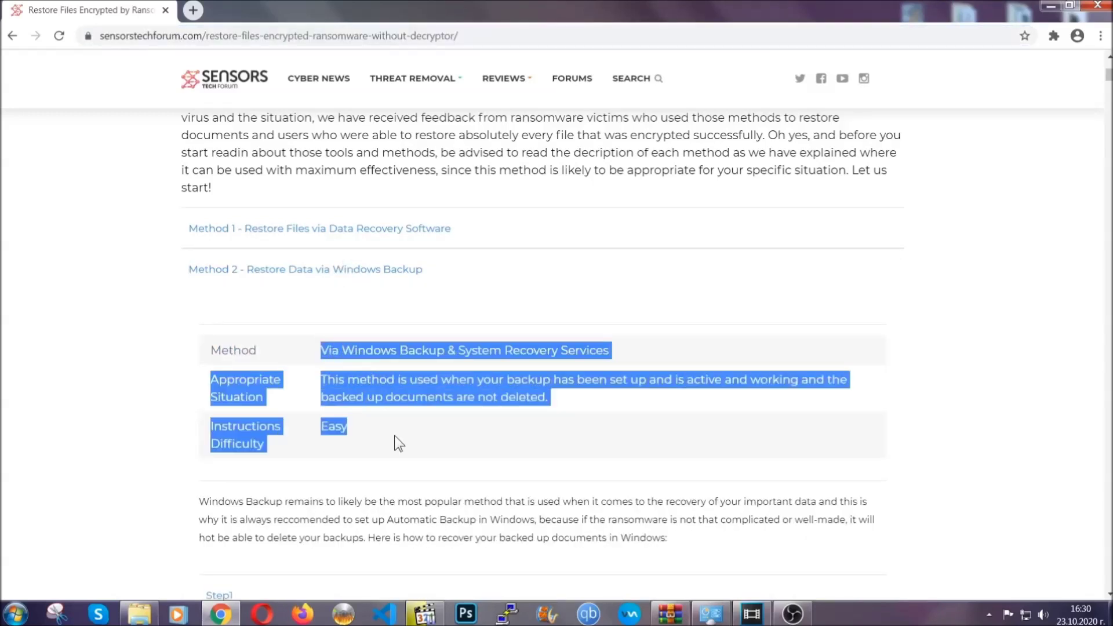
pyautogui.click(394, 436)
pyautogui.scroll(-4, 398, 433)
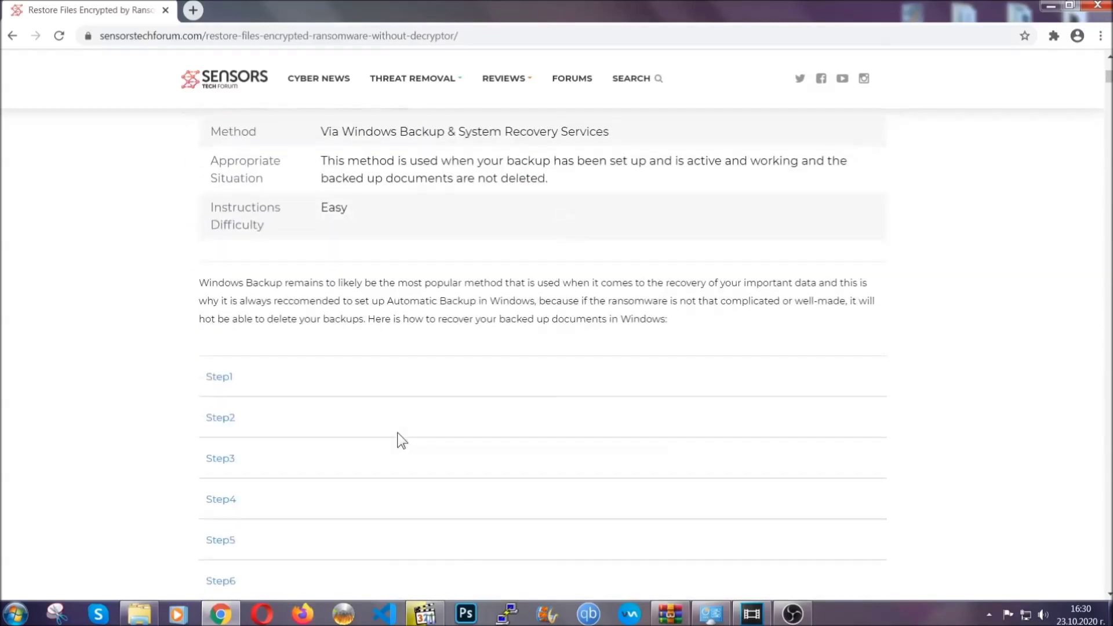
pyautogui.scroll(-1, 398, 433)
pyautogui.click(227, 305)
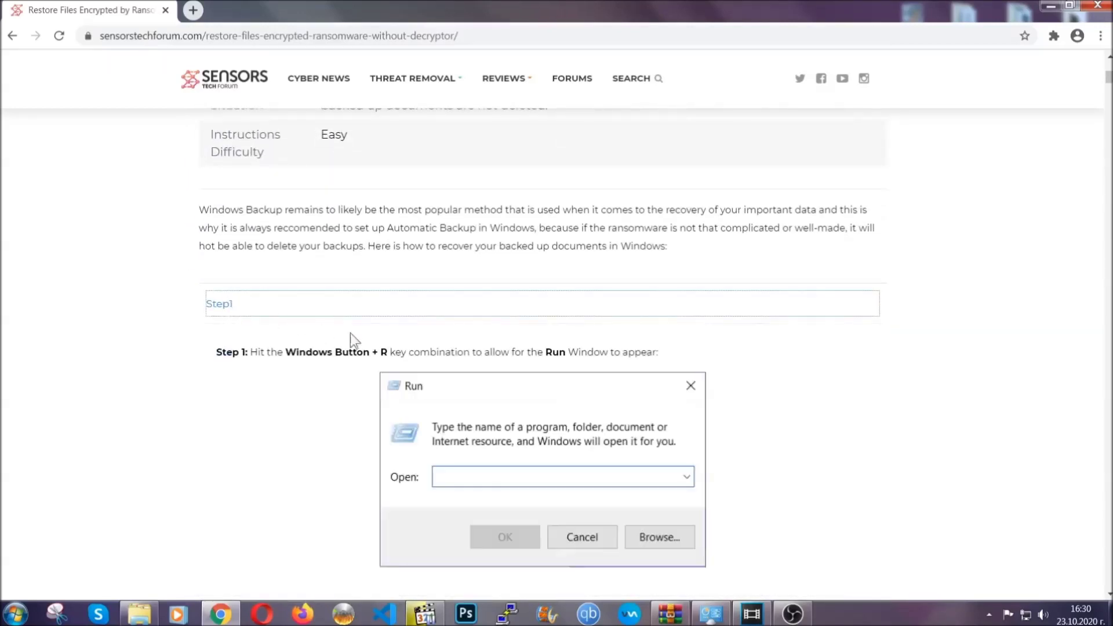
pyautogui.scroll(-5, 521, 360)
pyautogui.click(259, 361)
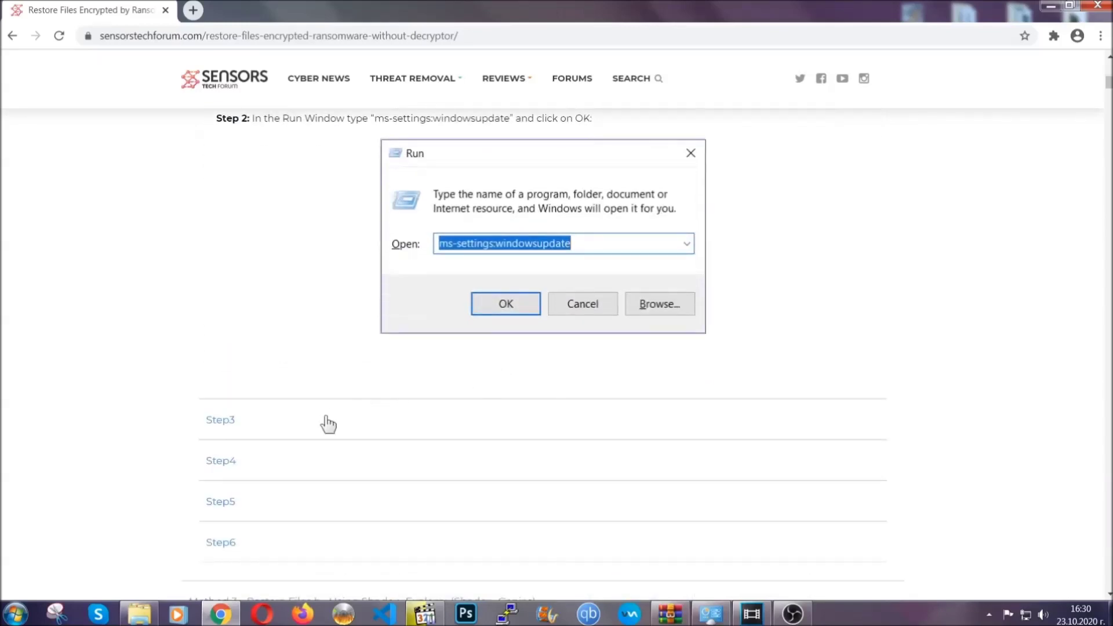
pyautogui.click(328, 424)
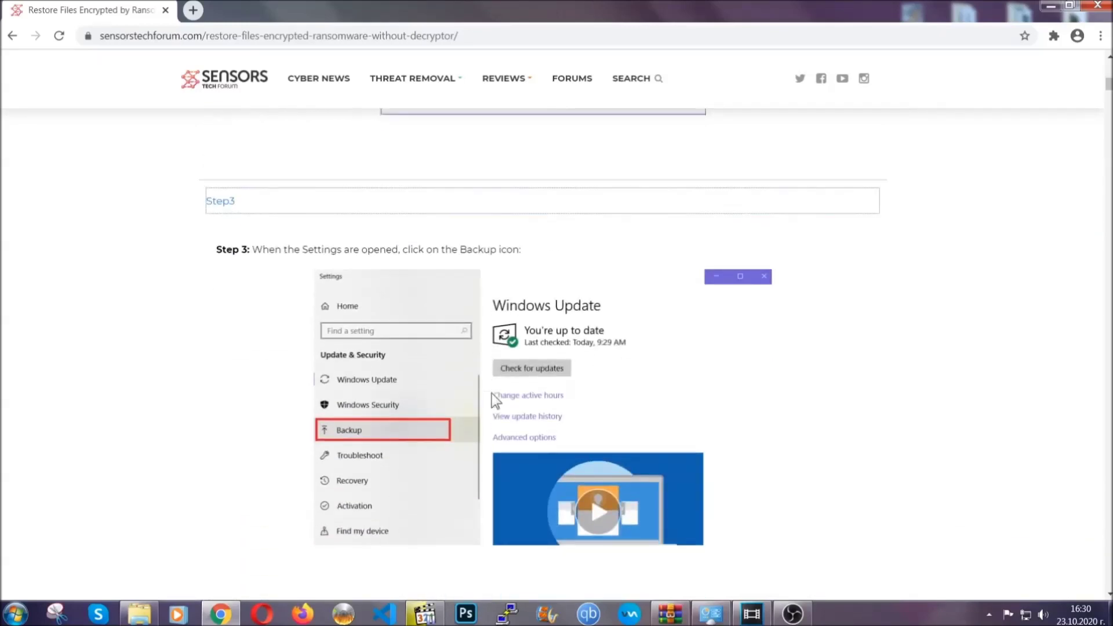
# Scroll through the expanded steps and back up, then minimise the browser
pyautogui.scroll(-2, 492, 393)
pyautogui.scroll(-3, 489, 395)
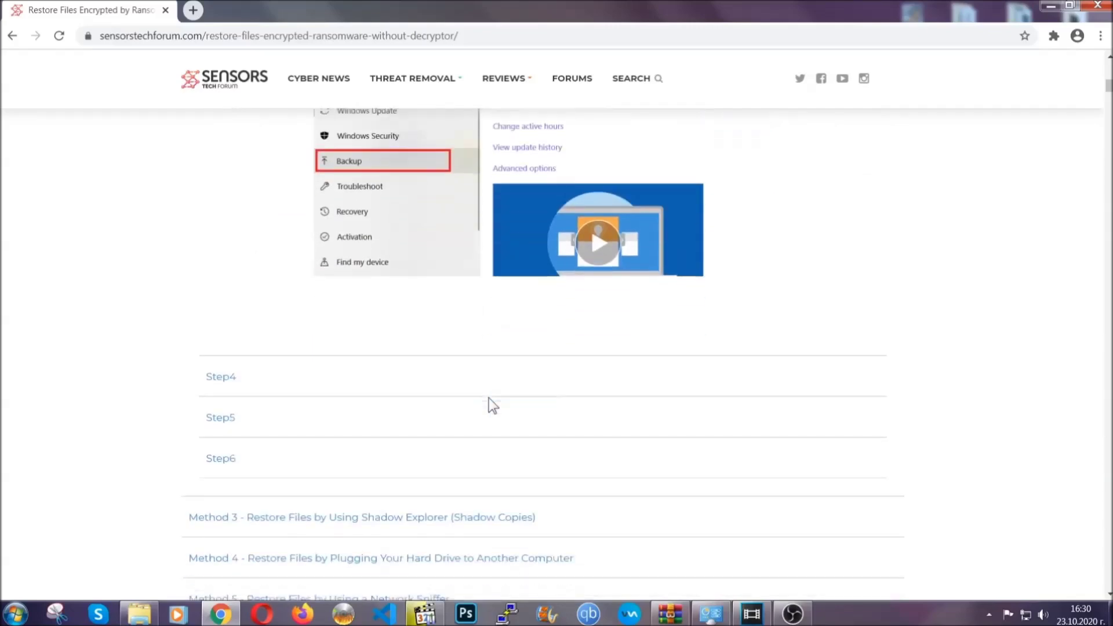
pyautogui.scroll(-1, 491, 404)
pyautogui.scroll(-3, 492, 404)
pyautogui.scroll(-2, 492, 405)
pyautogui.scroll(-2, 491, 404)
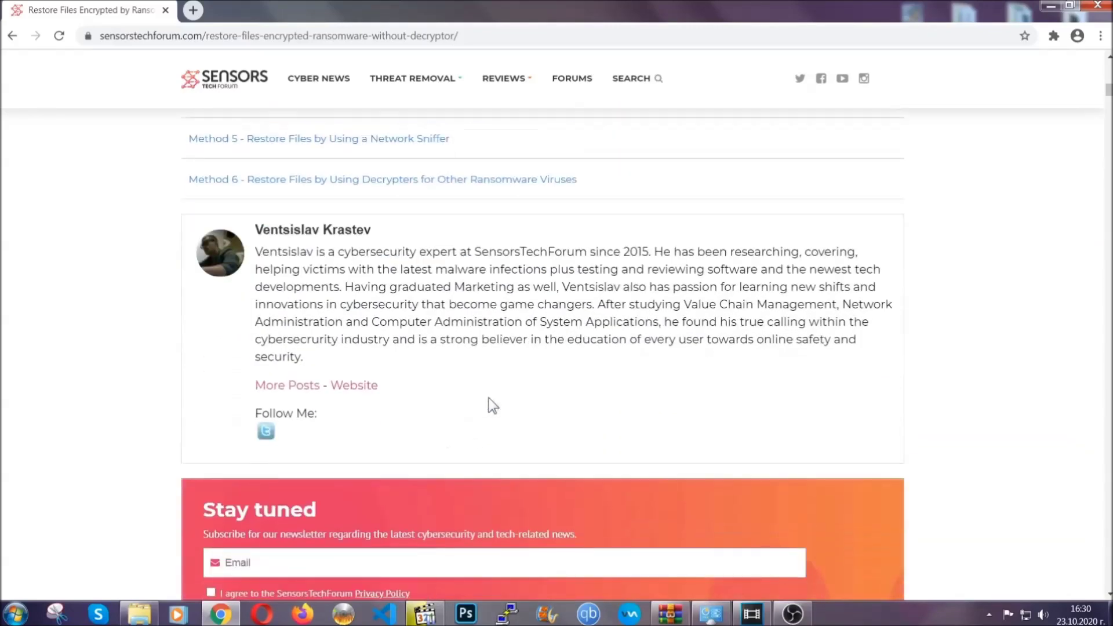
pyautogui.scroll(5, 490, 404)
pyautogui.scroll(10, 487, 409)
pyautogui.scroll(10, 487, 417)
pyautogui.scroll(10, 486, 416)
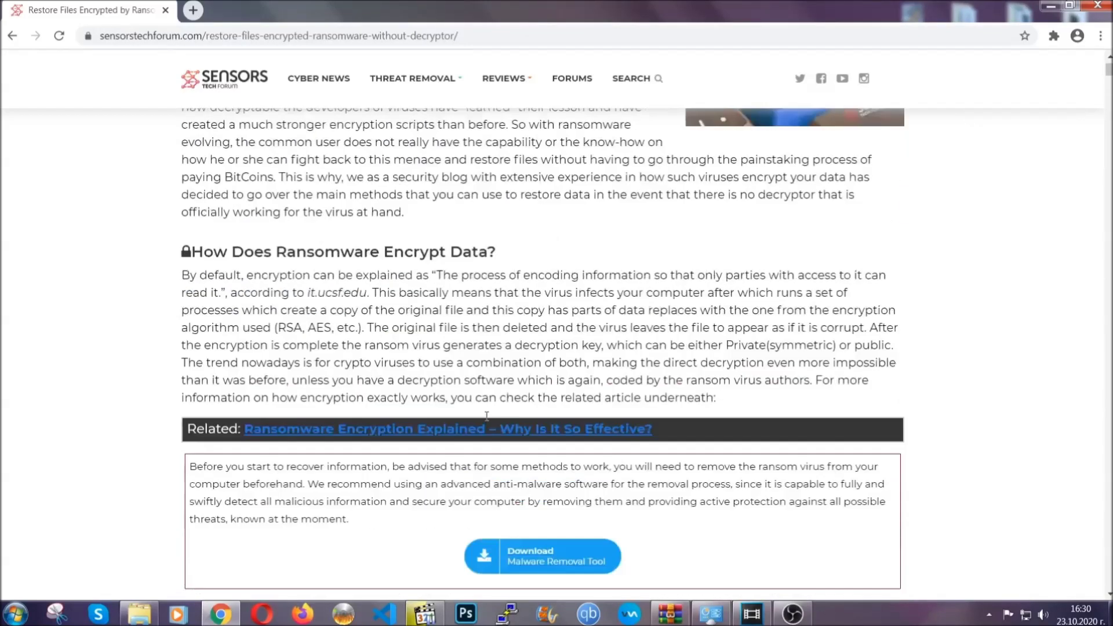
pyautogui.scroll(5, 486, 415)
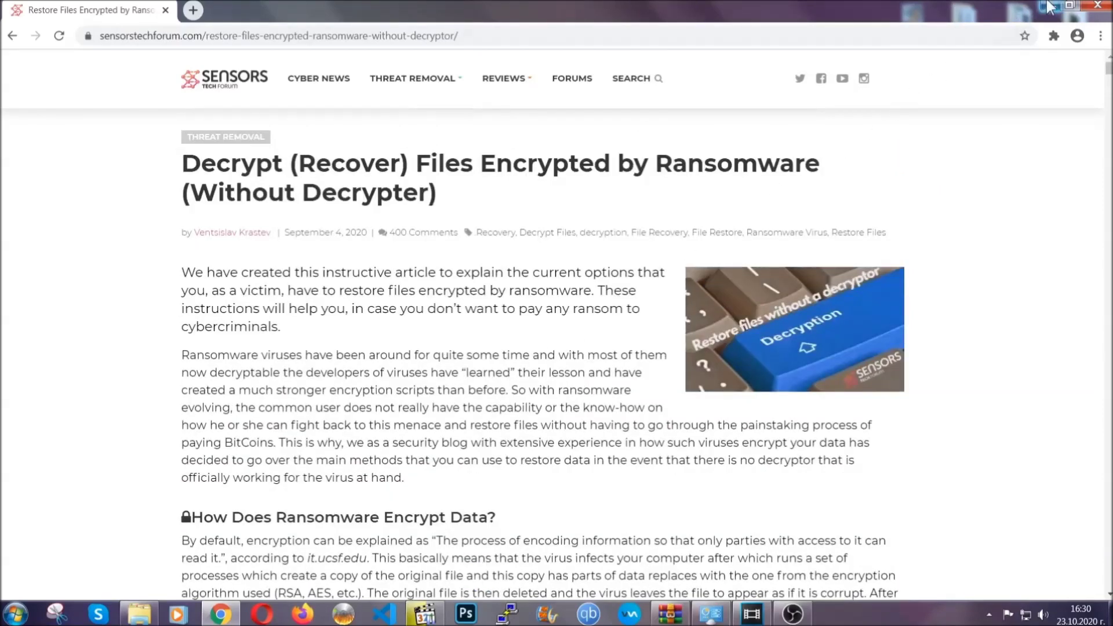
pyautogui.click(1051, 6)
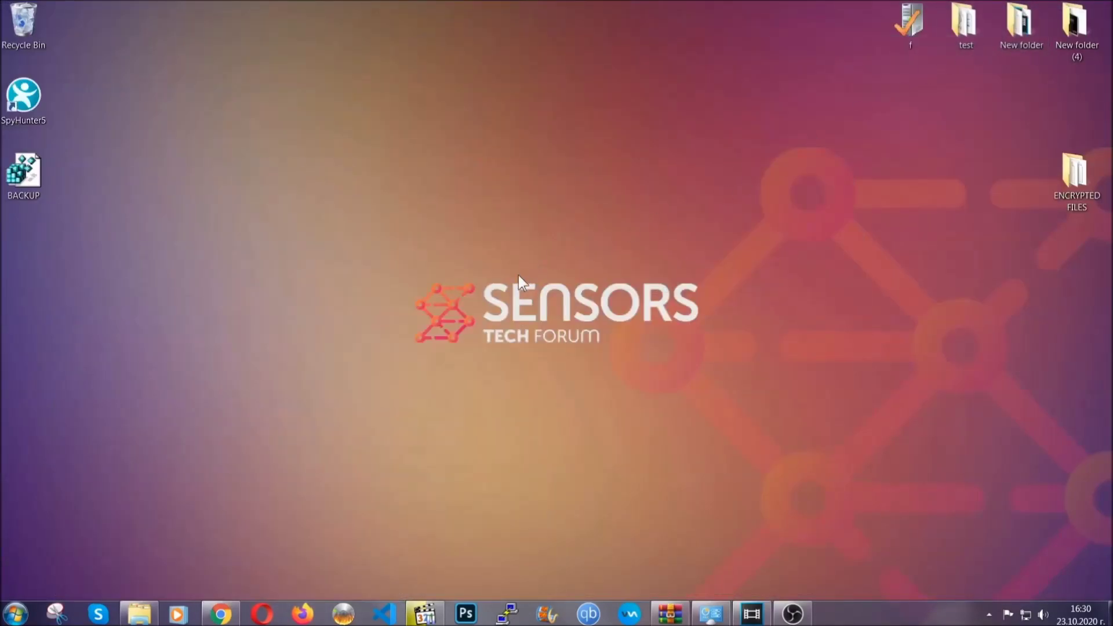